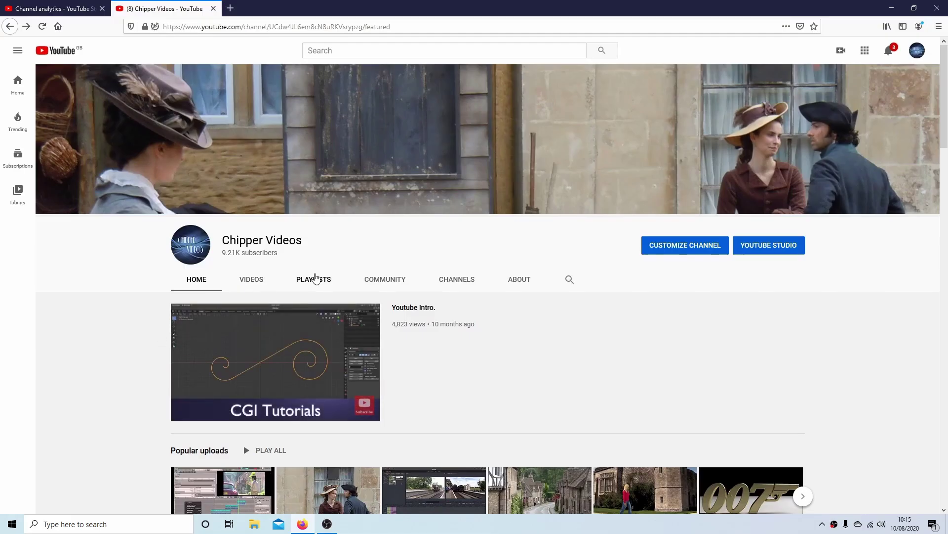
- Switch the YouTube channel to its Playlists tab and scroll down slightly
{"action": "left_click", "coordinate": [315, 278]}
{"action": "left_click_drag", "start_coordinate": [945, 158], "coordinate": [945, 267]}
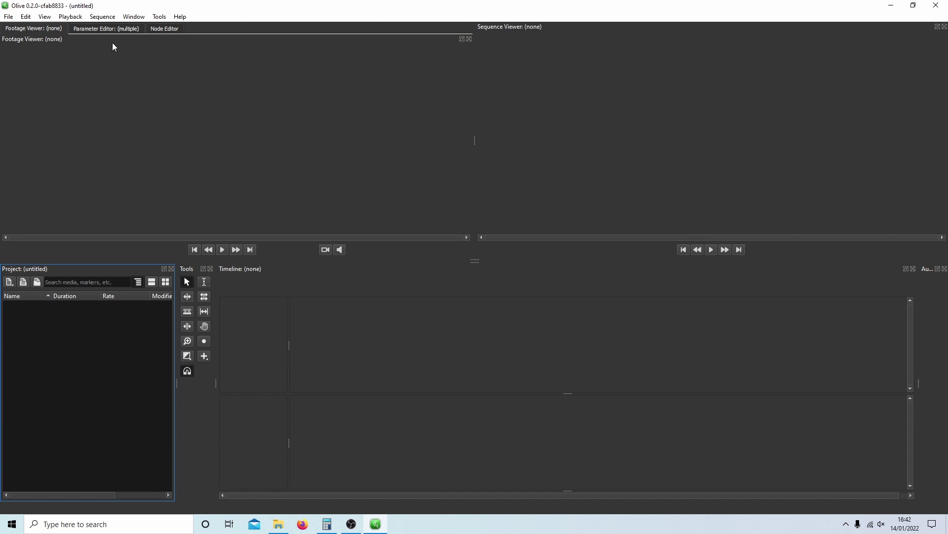
- Create a new sequence from the Project panel and glance at the 4K UHD presets
{"action": "right_click", "coordinate": [63, 351]}
{"action": "mouse_move", "coordinate": [85, 357]}
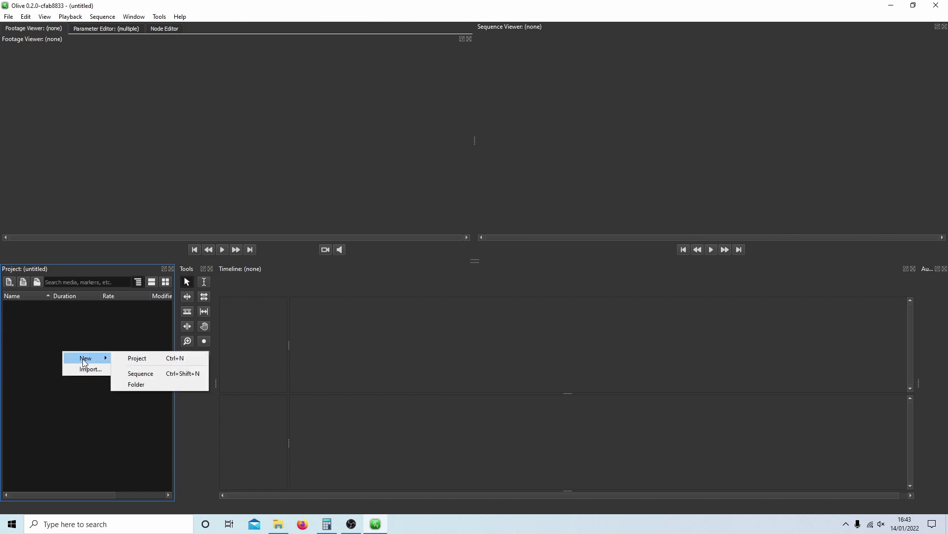
{"action": "left_click", "coordinate": [133, 376]}
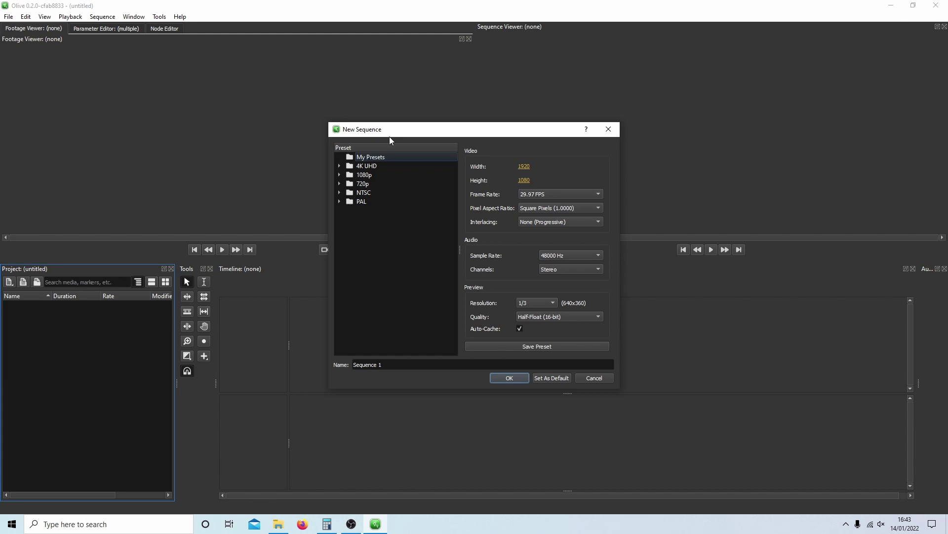
{"action": "left_click", "coordinate": [339, 165]}
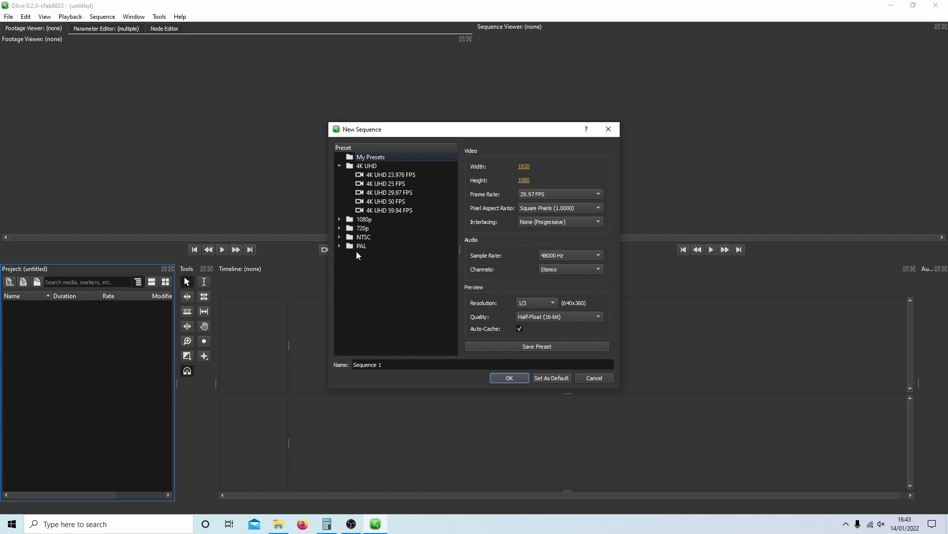
{"action": "left_click", "coordinate": [340, 165]}
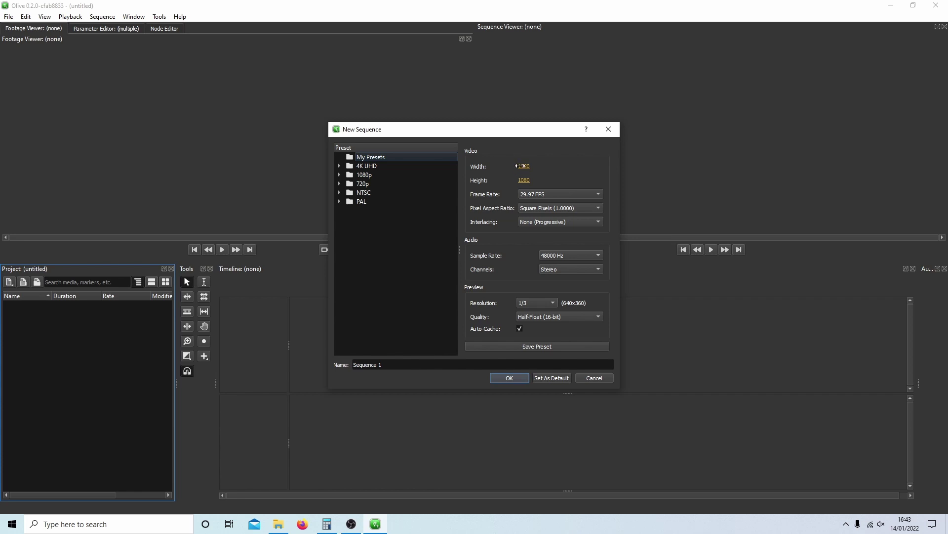
- Enter width 1080 and height 1920, leaving the frame rate at 29.97 FPS
{"action": "left_click", "coordinate": [524, 166]}
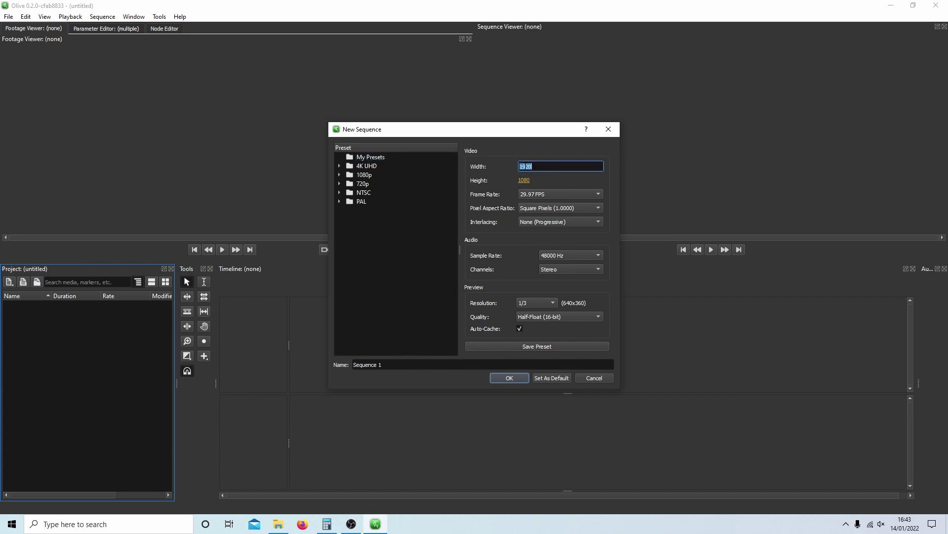
{"action": "key", "text": "BackSpace"}
{"action": "type", "text": "08"}
{"action": "type", "text": "0"}
{"action": "key", "text": "BackSpace"}
{"action": "key", "text": "BackSpace"}
{"action": "key", "text": "BackSpace"}
{"action": "type", "text": "0"}
{"action": "key", "text": "Return"}
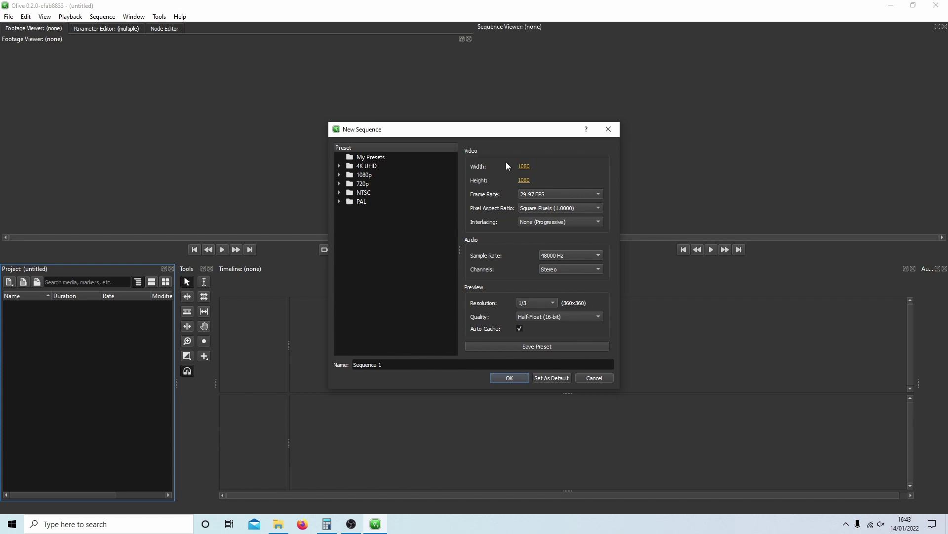
{"action": "left_click", "coordinate": [525, 181]}
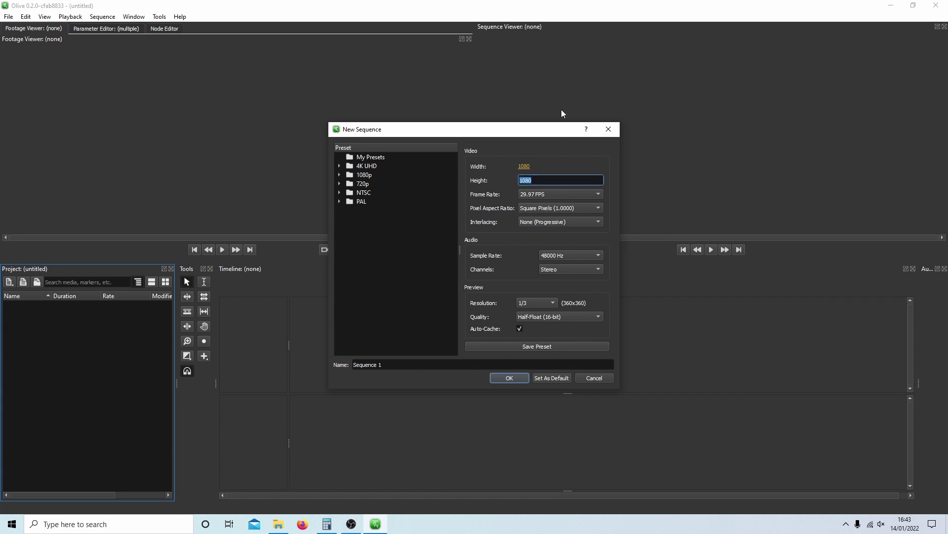
{"action": "type", "text": "1"}
{"action": "key", "text": "Return"}
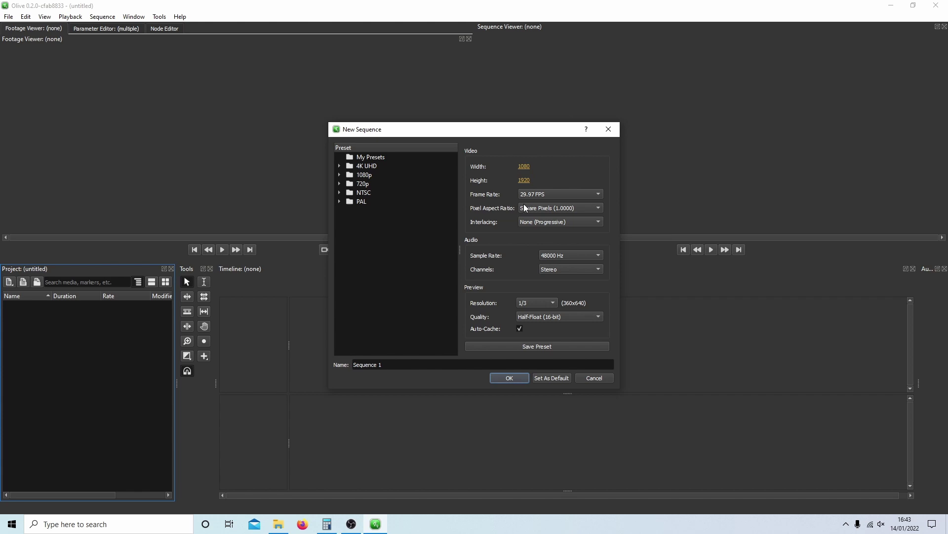
{"action": "left_click", "coordinate": [546, 194]}
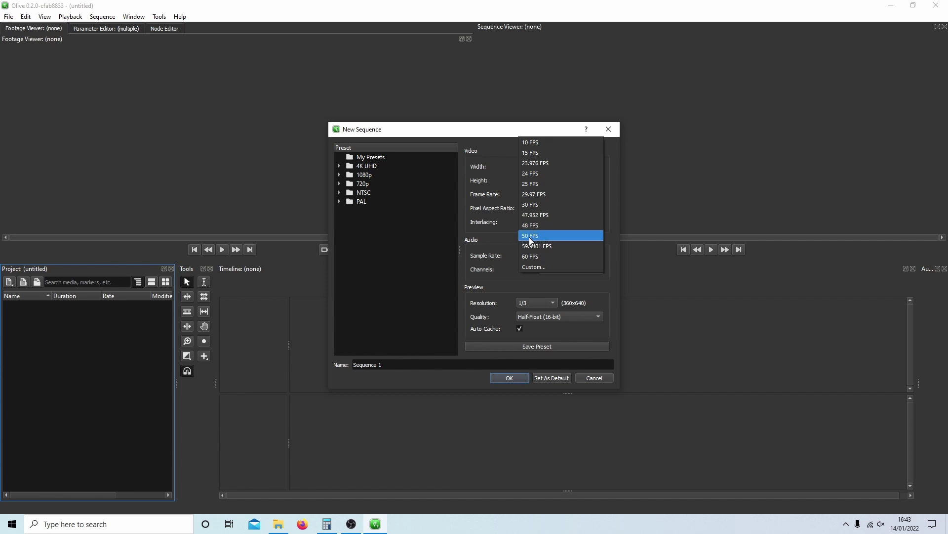
{"action": "left_click", "coordinate": [543, 193]}
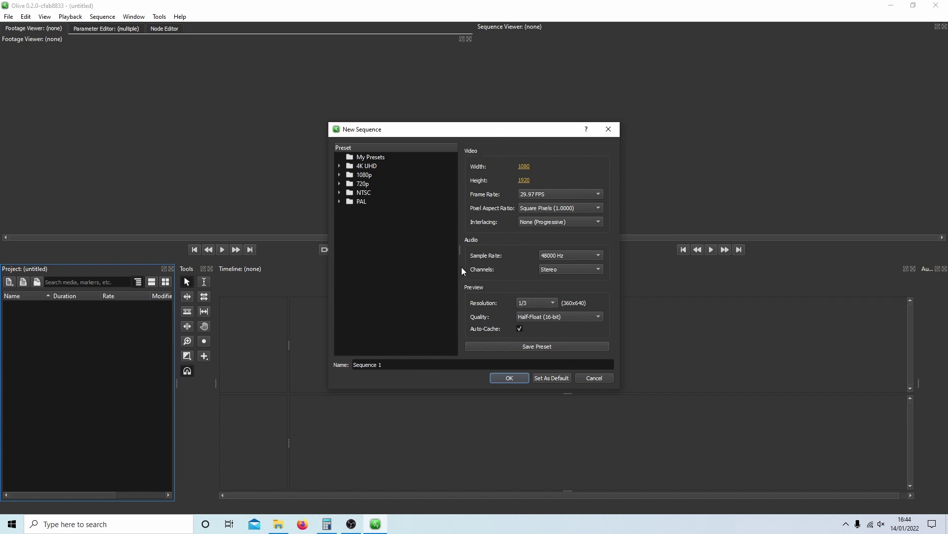
- Confirm the new sequence and lower the viewer splitter to give the portrait preview more room
{"action": "left_click", "coordinate": [517, 378]}
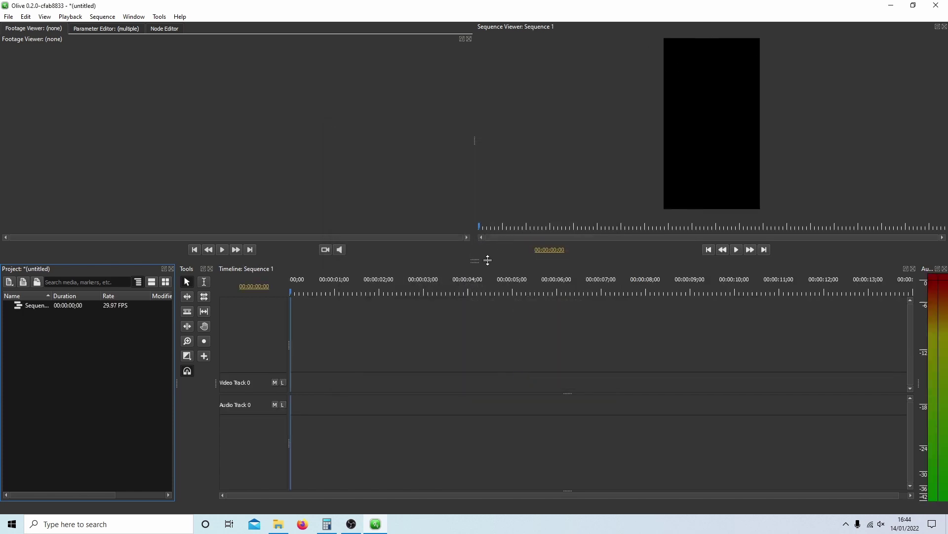
{"action": "left_click_drag", "start_coordinate": [474, 259], "coordinate": [476, 318]}
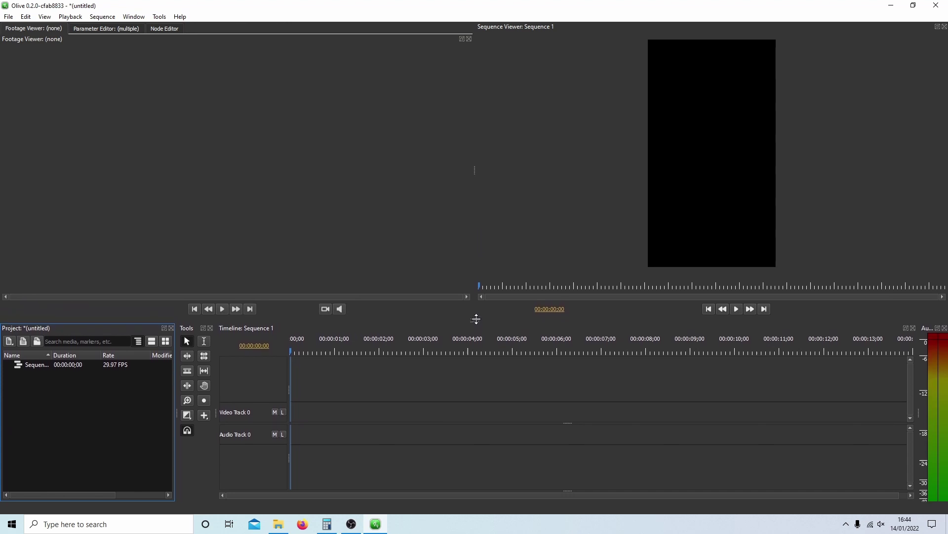
{"action": "left_click_drag", "start_coordinate": [476, 319], "coordinate": [475, 324]}
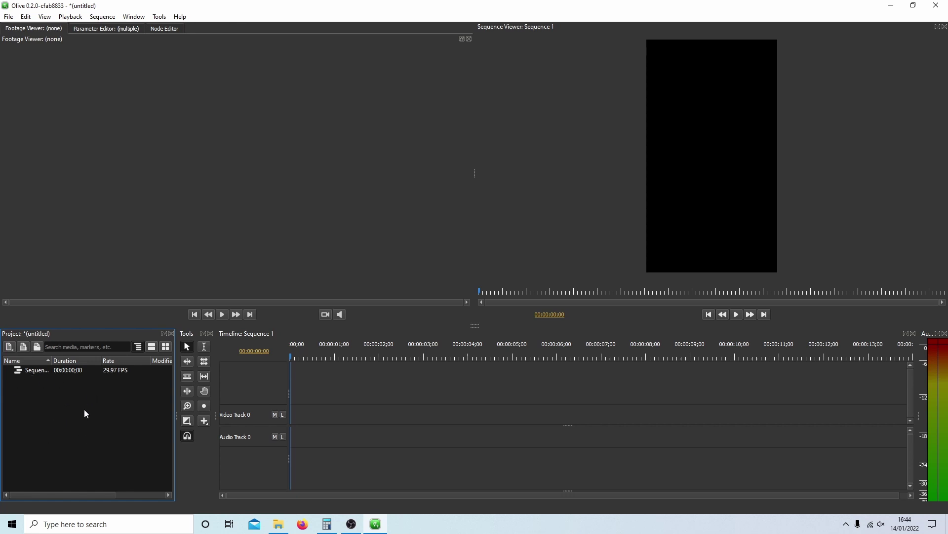
- Drag CL1.mov through CL4.mov from the CLEVEDON Explorer window into Olive's Project panel
{"action": "left_click", "coordinate": [279, 522]}
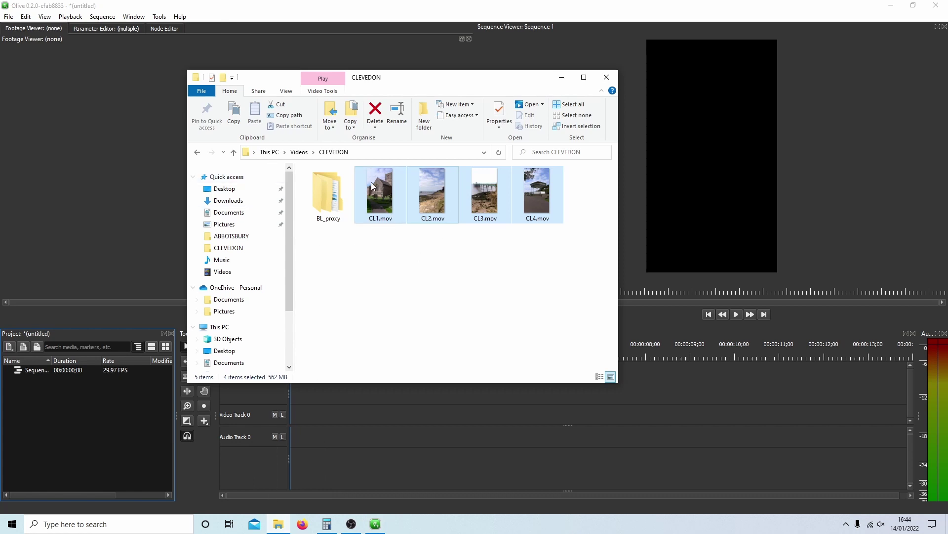
{"action": "left_click", "coordinate": [584, 77]}
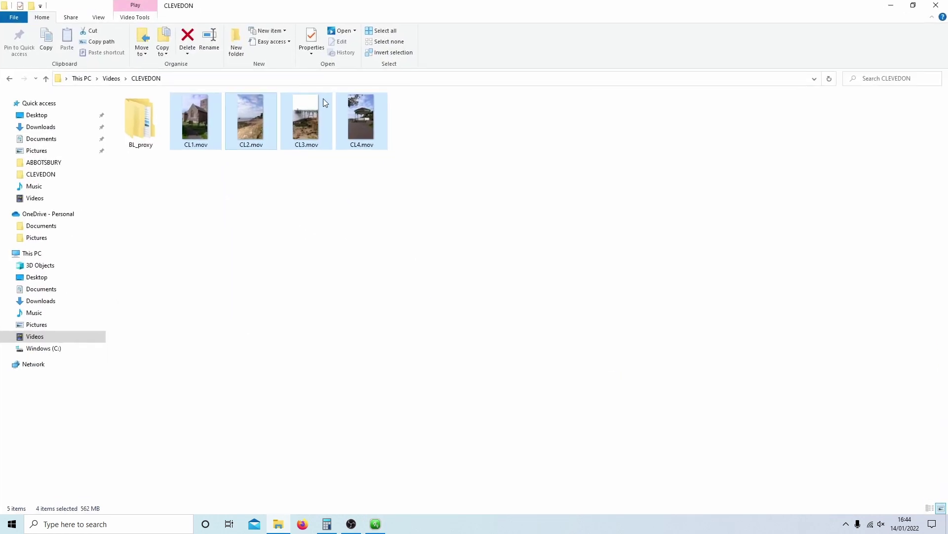
{"action": "left_click", "coordinate": [914, 5]}
{"action": "left_click_drag", "start_coordinate": [421, 200], "coordinate": [36, 434]}
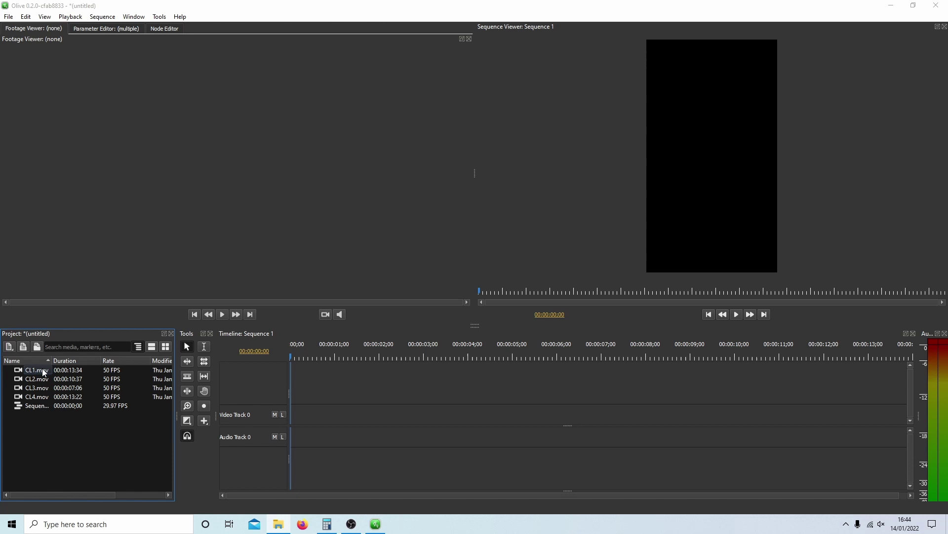
- Preview CL1, CL2 and CL3.mov in the Footage Viewer, then reload CL1.mov
{"action": "double_click", "coordinate": [42, 370]}
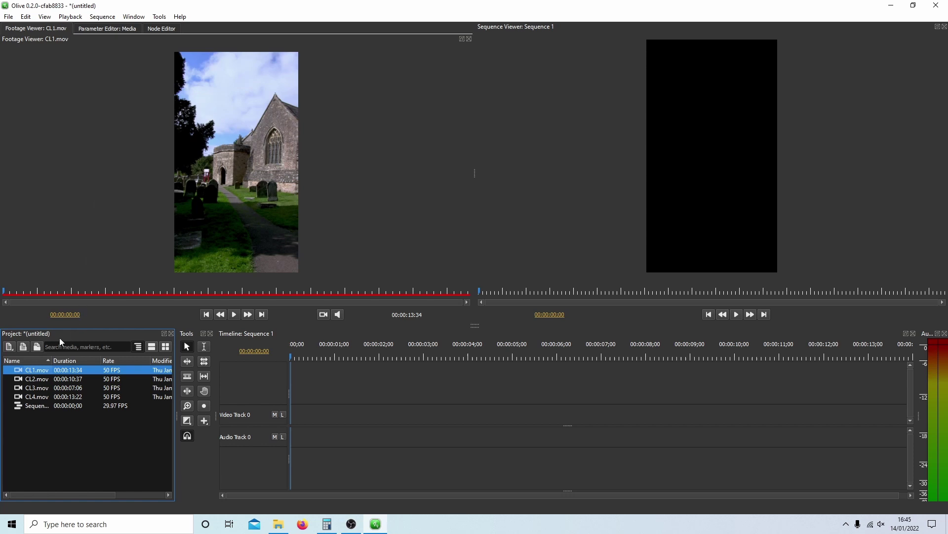
{"action": "double_click", "coordinate": [30, 380]}
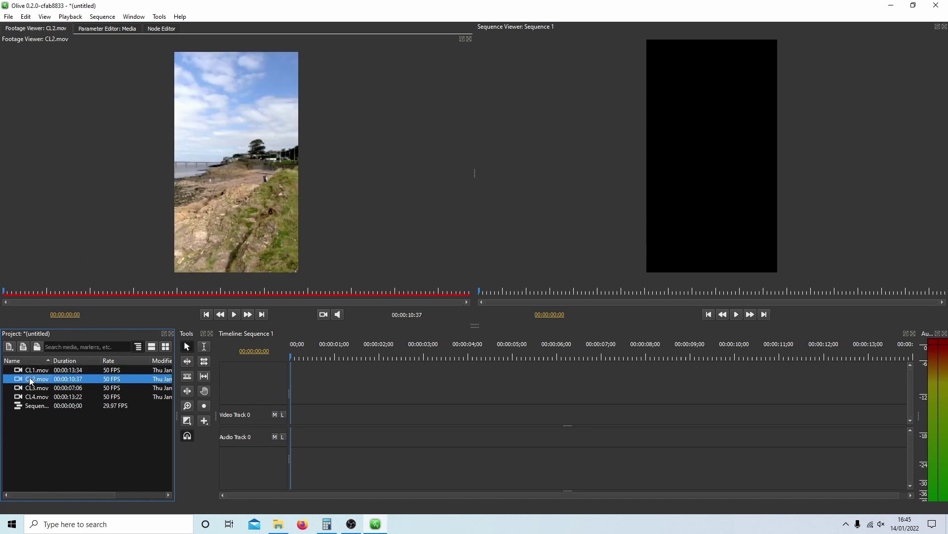
{"action": "double_click", "coordinate": [37, 388]}
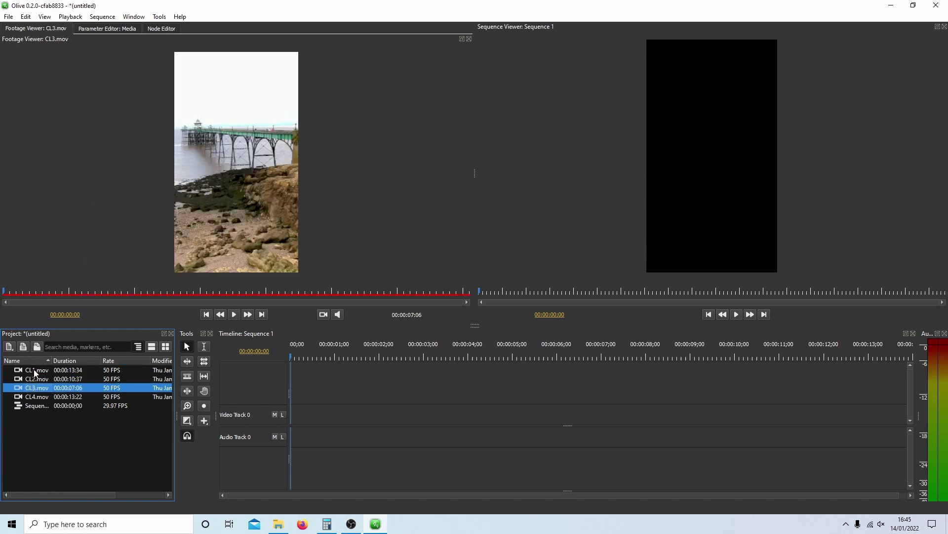
{"action": "double_click", "coordinate": [40, 370]}
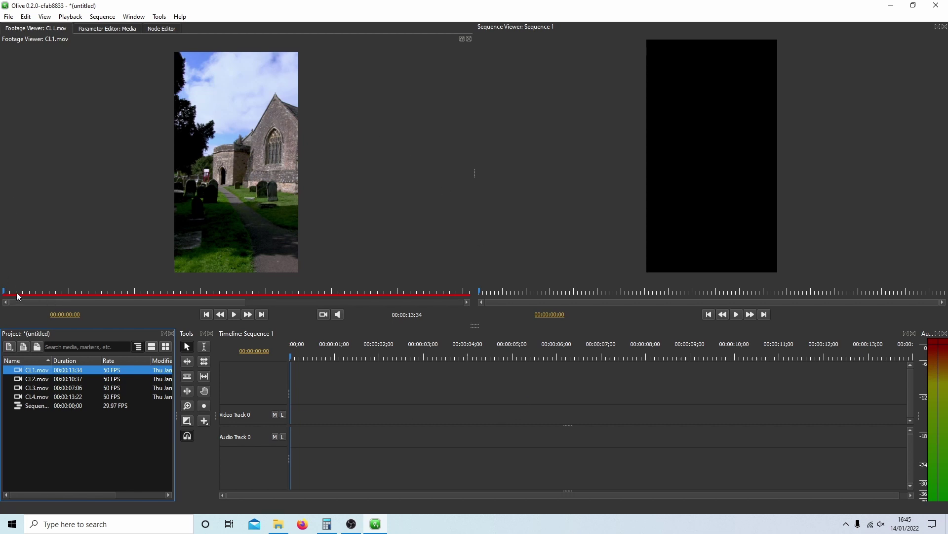
- Mark an in point on CL1.mov and drop the 8:05 section at the timeline start
{"action": "left_click", "coordinate": [234, 315]}
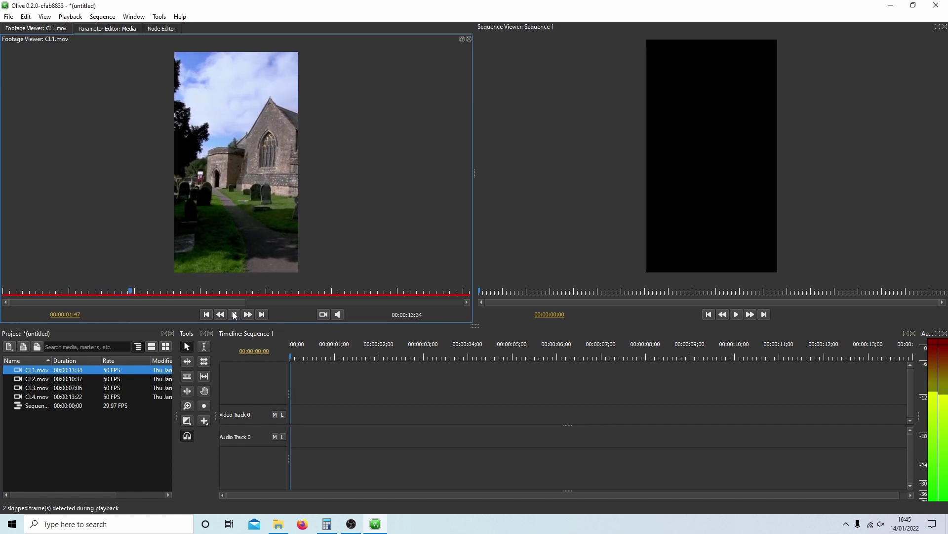
{"action": "left_click", "coordinate": [234, 315]}
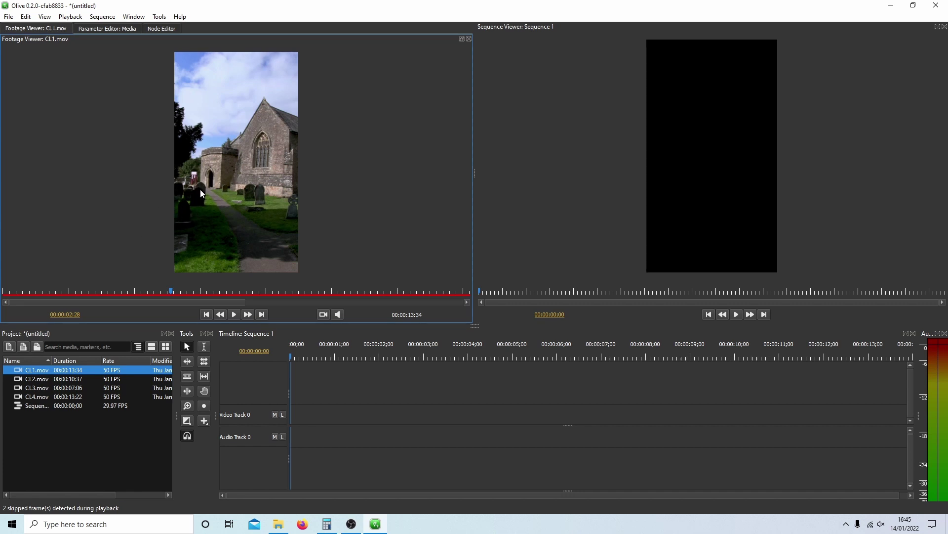
{"action": "key", "text": "i"}
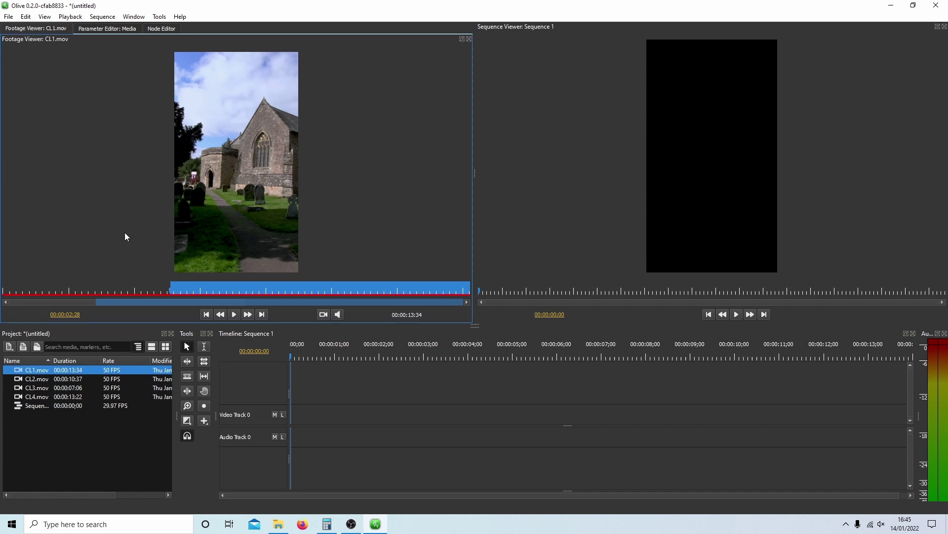
{"action": "left_click", "coordinate": [236, 314]}
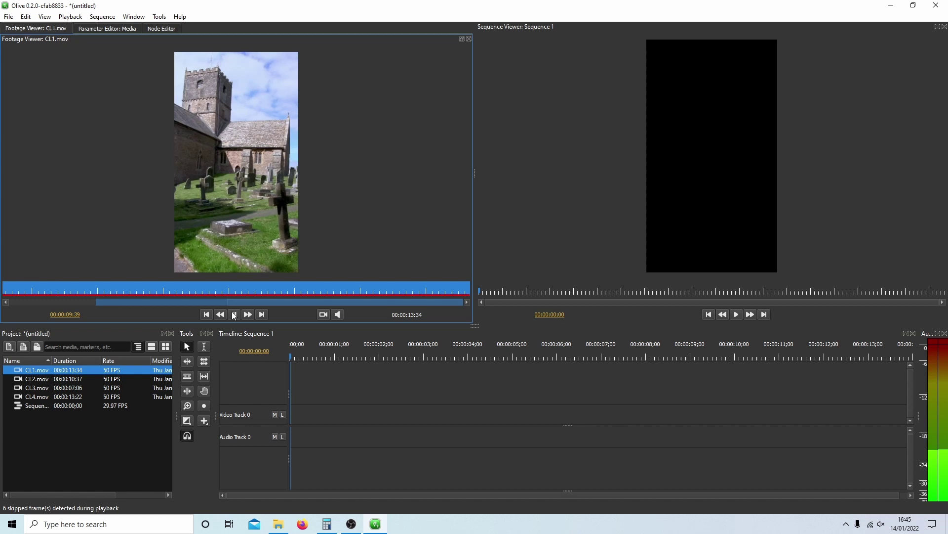
{"action": "left_click", "coordinate": [235, 314]}
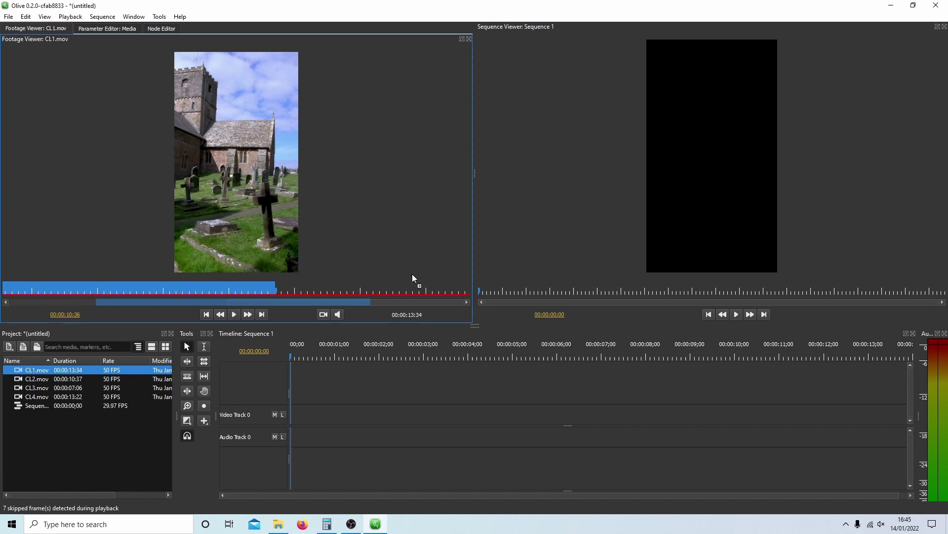
{"action": "left_click_drag", "start_coordinate": [275, 124], "coordinate": [327, 414]}
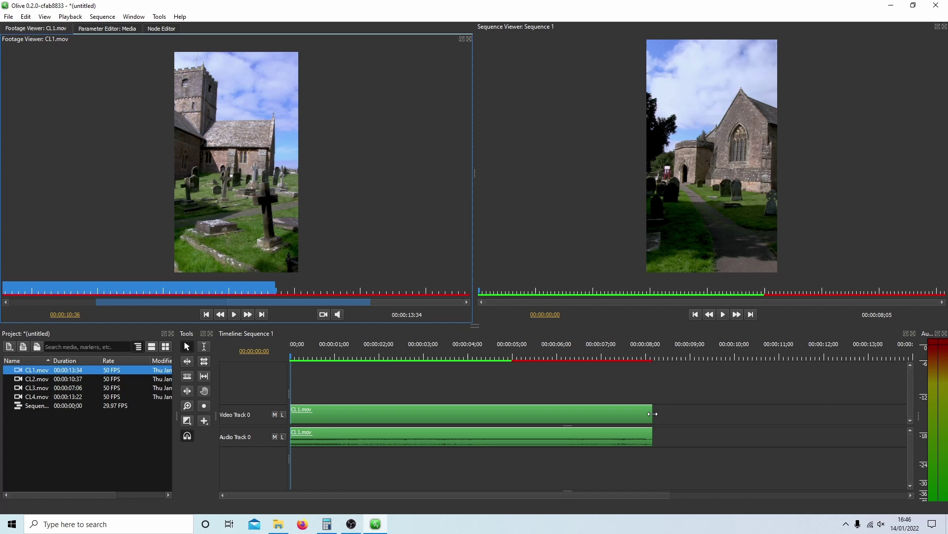
{"action": "mouse_move", "coordinate": [651, 413]}
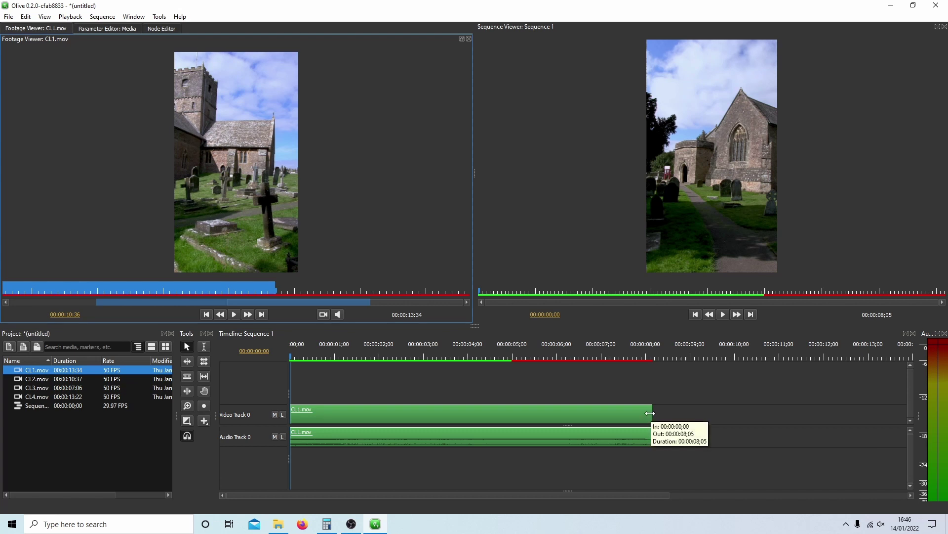
- Retrim CL1.mov's end edge so Sequence 1 runs about 8:07, checking by playback
{"action": "left_click", "coordinate": [751, 317]}
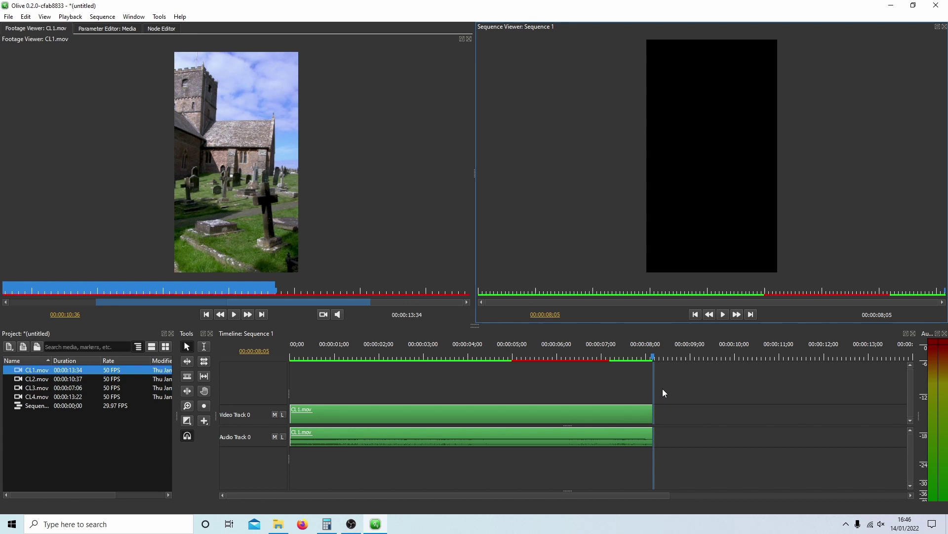
{"action": "key", "text": "Left"}
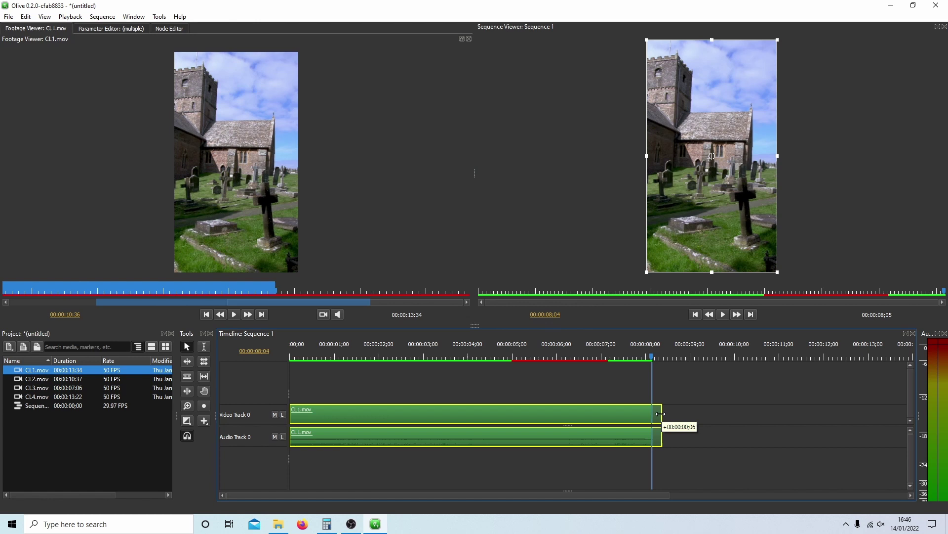
{"action": "left_click_drag", "start_coordinate": [650, 411], "coordinate": [663, 411]}
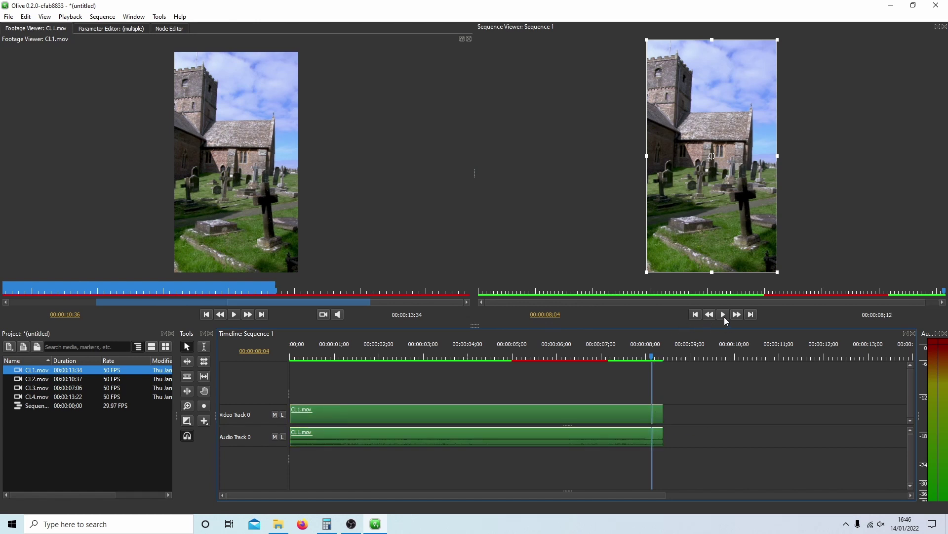
{"action": "left_click", "coordinate": [723, 314]}
{"action": "left_click", "coordinate": [695, 314]}
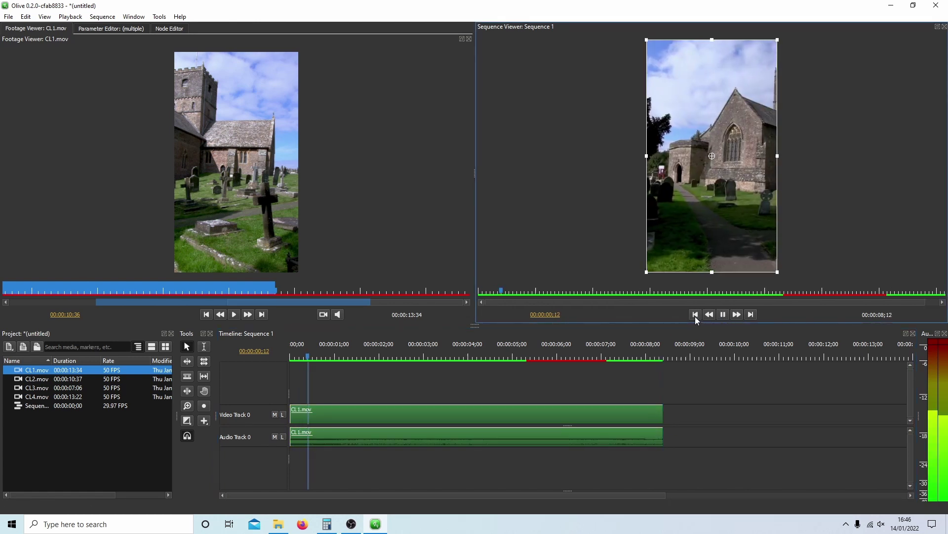
{"action": "left_click", "coordinate": [722, 314]}
{"action": "left_click_drag", "start_coordinate": [660, 411], "coordinate": [653, 412]}
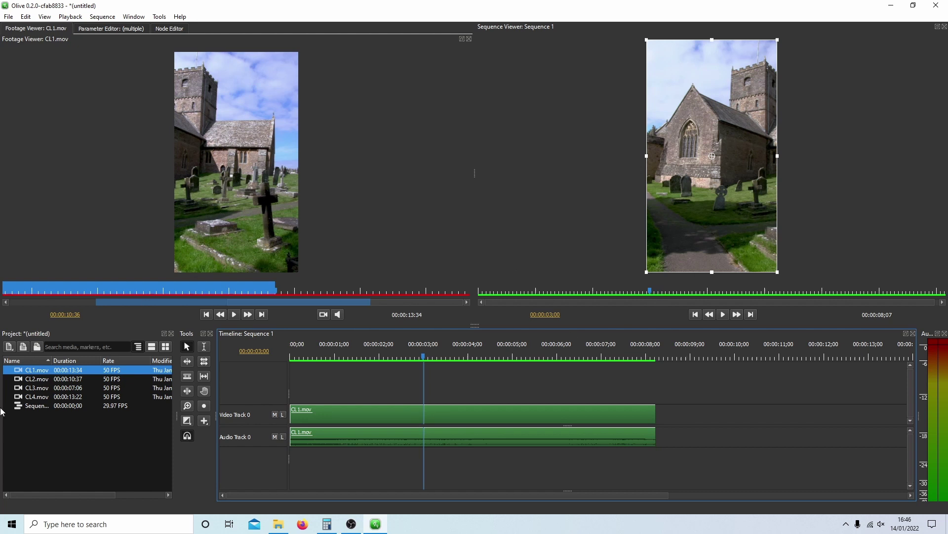
- Scrub CL2.mov in the Footage Viewer and mark its in and out points
{"action": "left_click", "coordinate": [37, 380]}
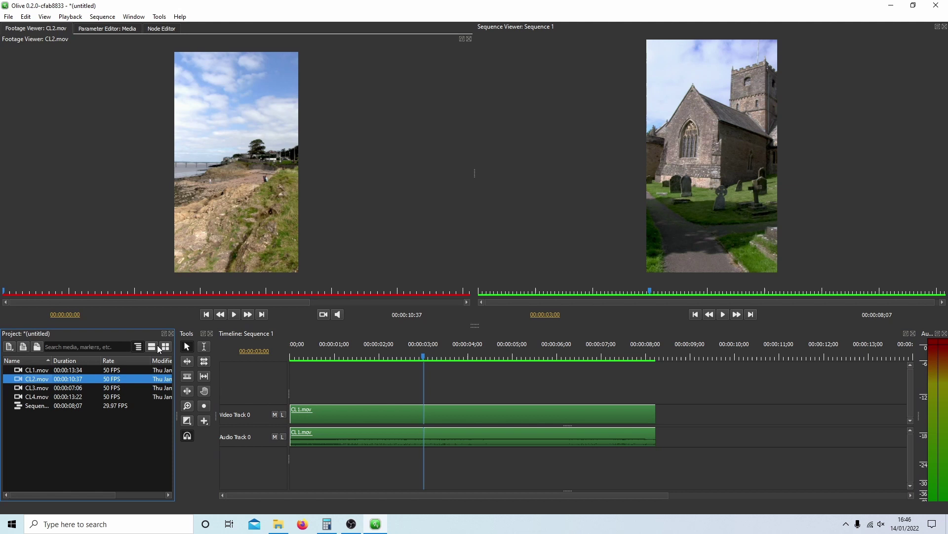
{"action": "left_click_drag", "start_coordinate": [5, 292], "coordinate": [107, 292]}
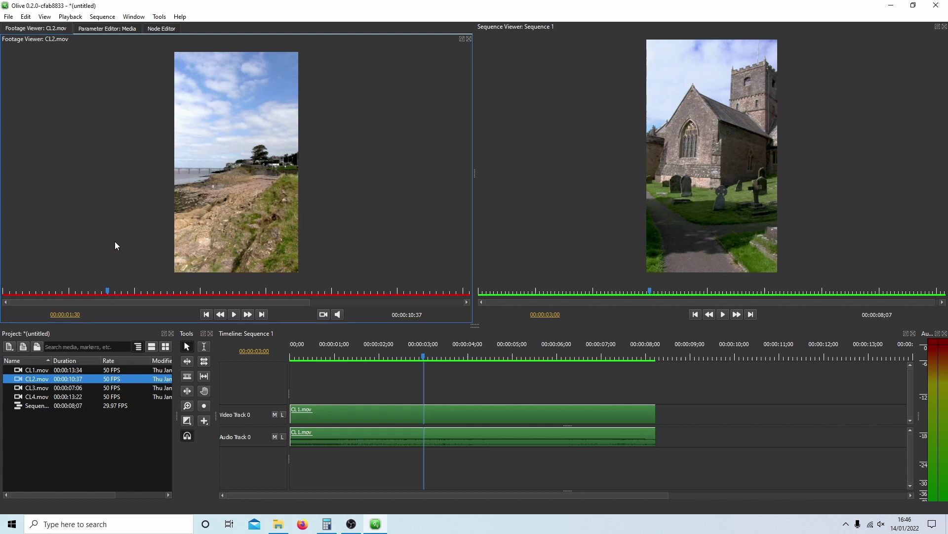
{"action": "key", "text": "i"}
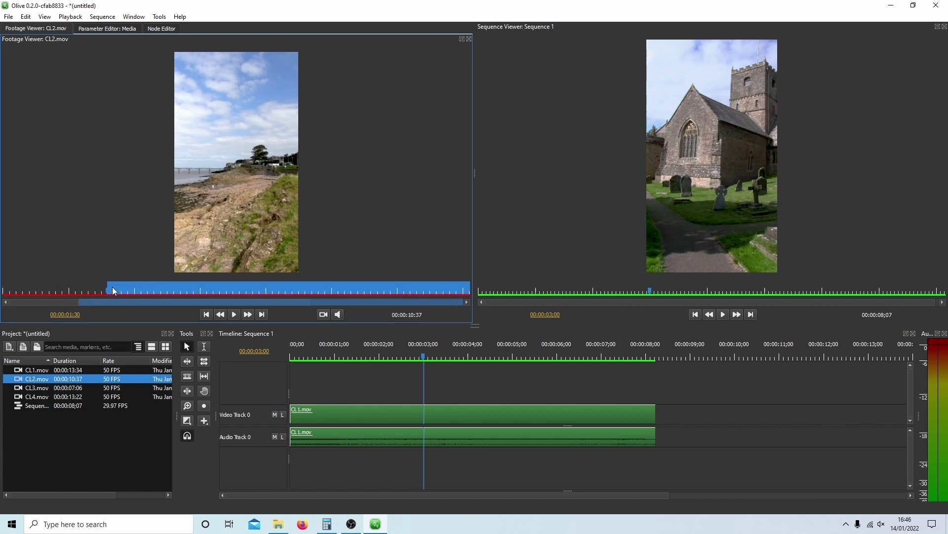
{"action": "left_click_drag", "start_coordinate": [111, 287], "coordinate": [276, 277]}
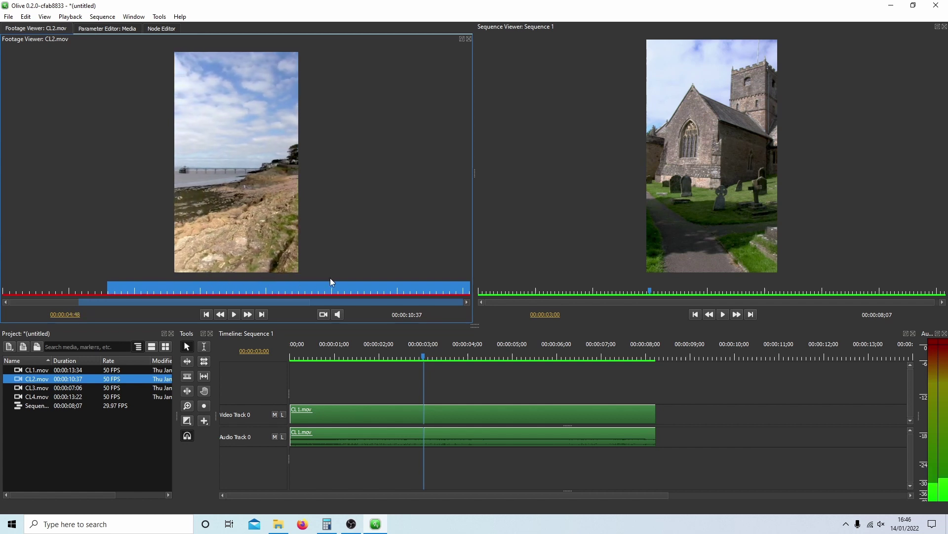
{"action": "left_click_drag", "start_coordinate": [277, 281], "coordinate": [440, 290]}
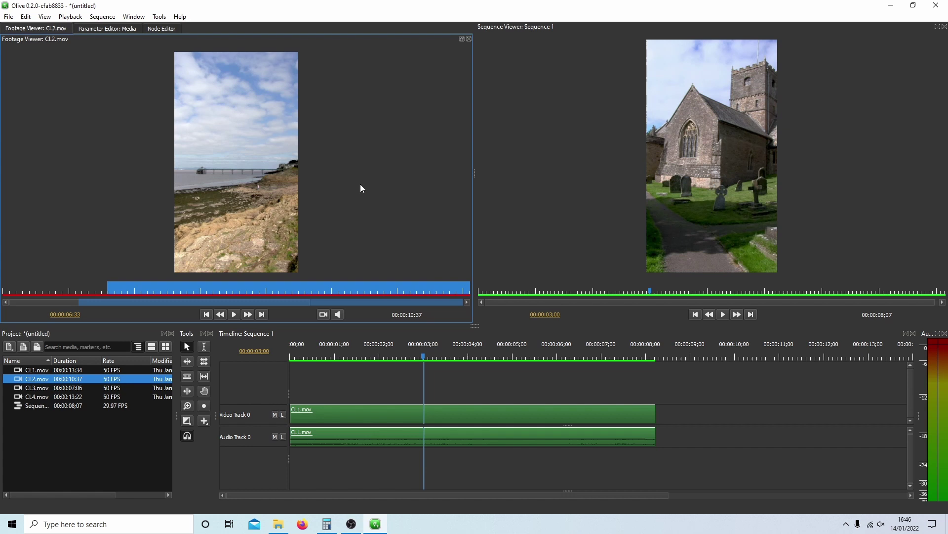
{"action": "key", "text": "o"}
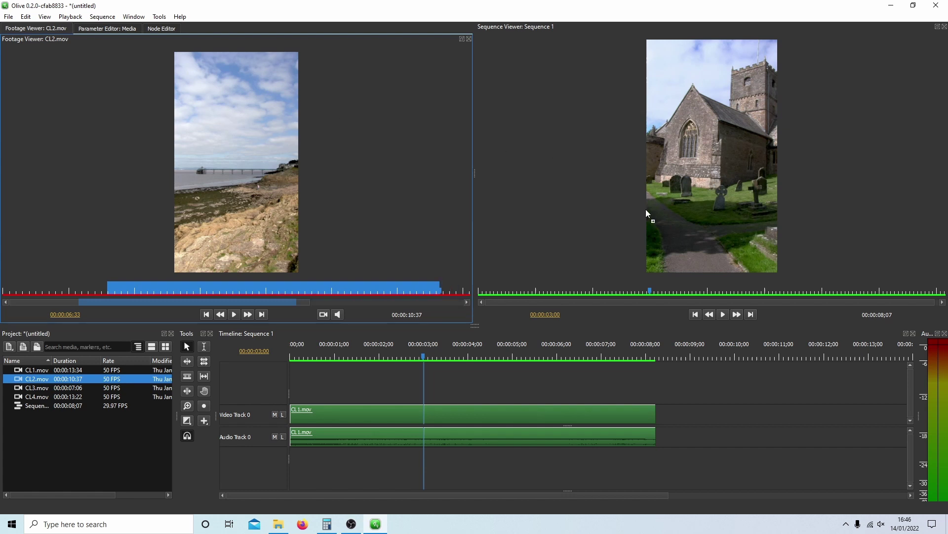
- Place the marked CL2.mov section on track 1 directly after CL1.mov
{"action": "left_click_drag", "start_coordinate": [646, 212], "coordinate": [704, 402]}
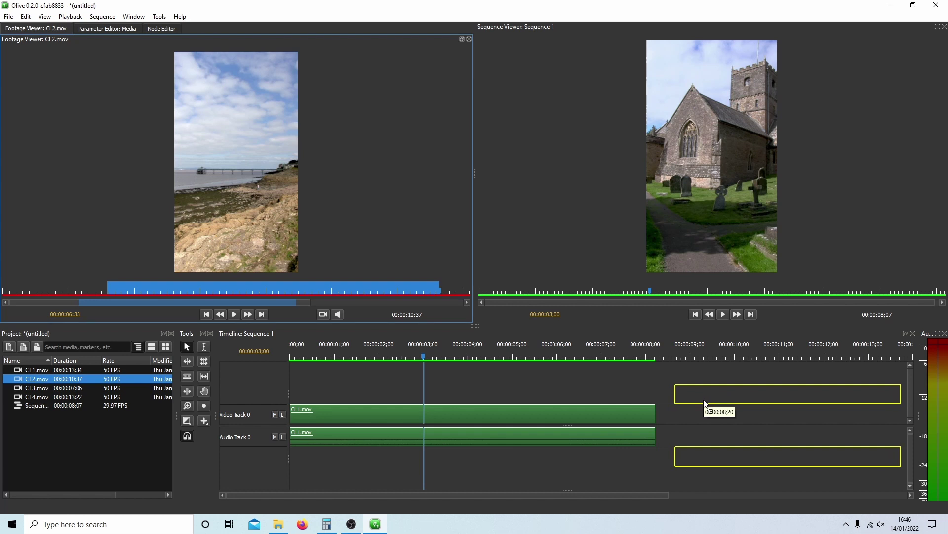
{"action": "left_click_drag", "start_coordinate": [704, 402], "coordinate": [687, 390]}
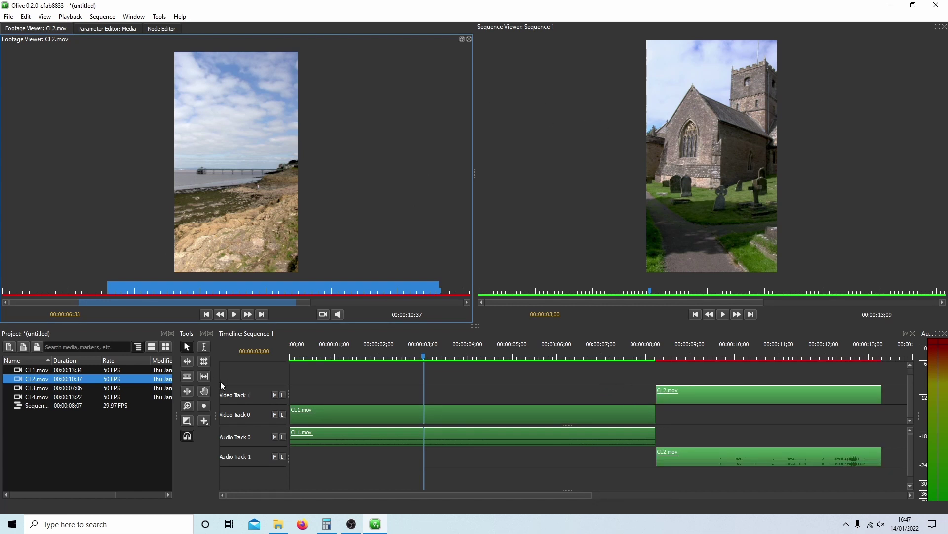
{"action": "left_click_drag", "start_coordinate": [463, 496], "coordinate": [575, 478]}
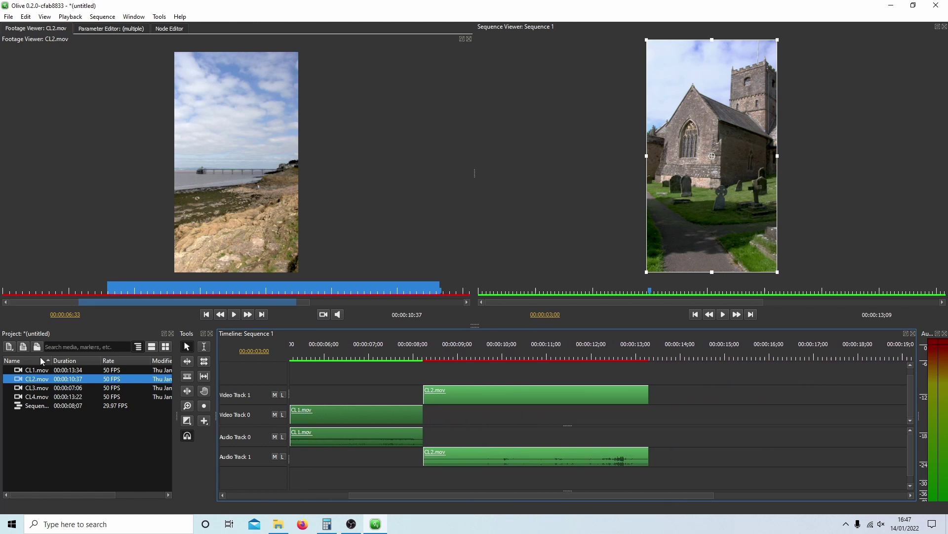
- Mark a CL3.mov pier section and drop it on track 0 after CL2.mov, ending near 17:18
{"action": "left_click", "coordinate": [48, 389]}
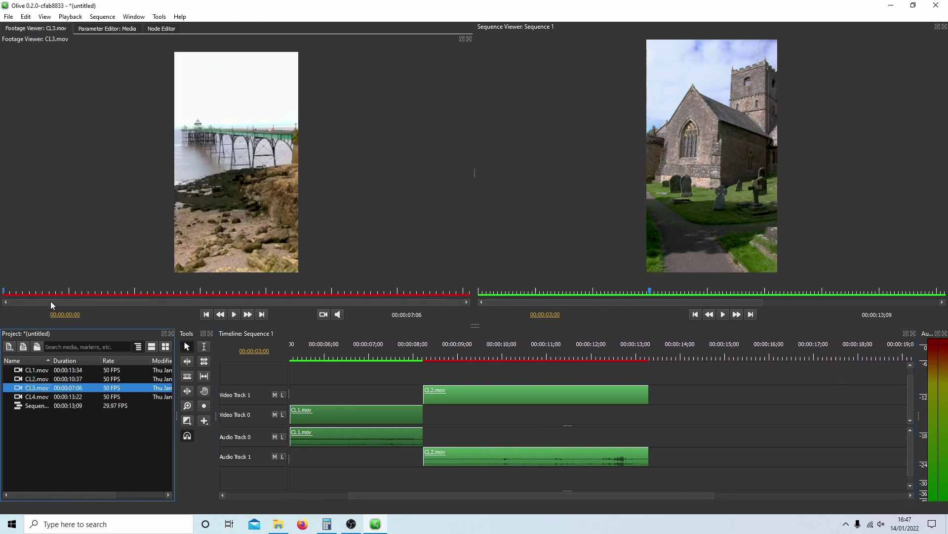
{"action": "left_click", "coordinate": [234, 315]}
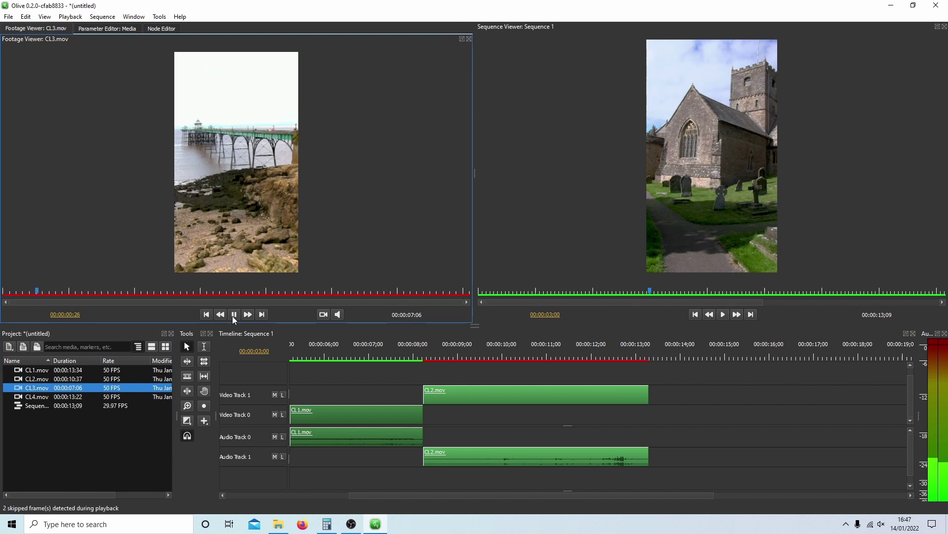
{"action": "left_click", "coordinate": [233, 314]}
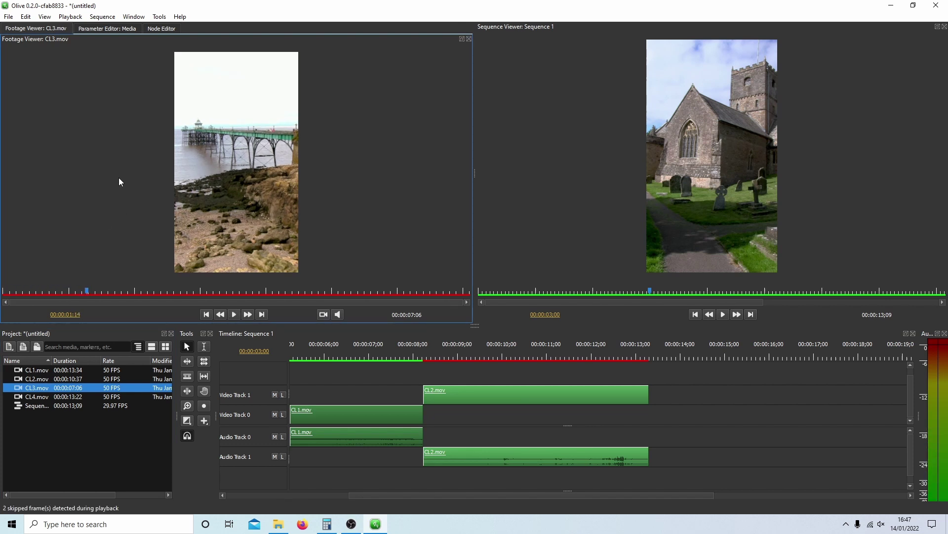
{"action": "key", "text": "i"}
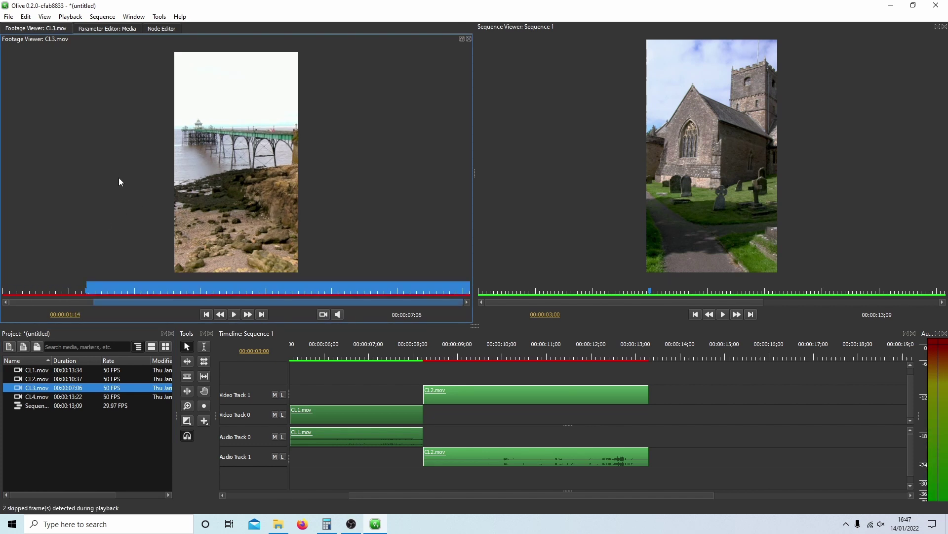
{"action": "left_click", "coordinate": [235, 314]}
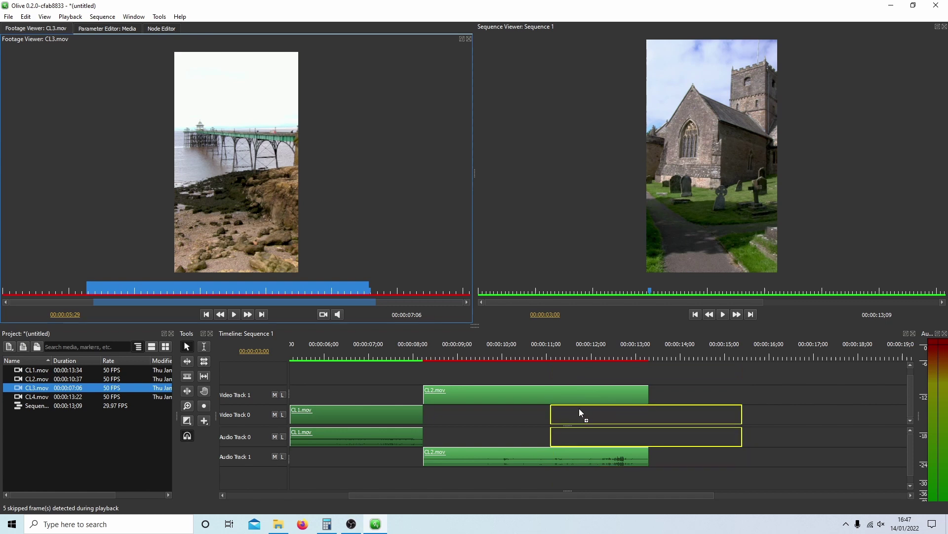
{"action": "left_click_drag", "start_coordinate": [578, 379], "coordinate": [678, 439]}
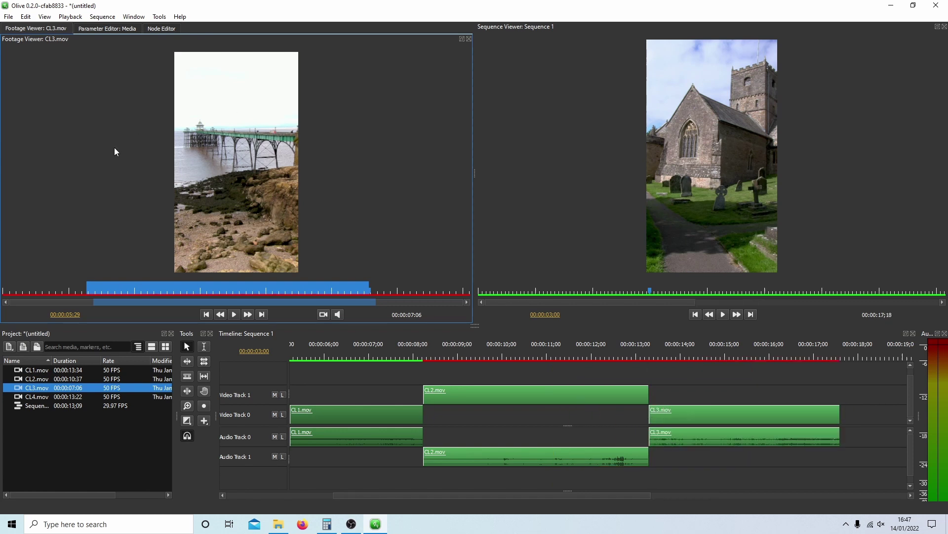
- Preview the bandstand clip CL4.mov and mark its in and out points
{"action": "double_click", "coordinate": [43, 398]}
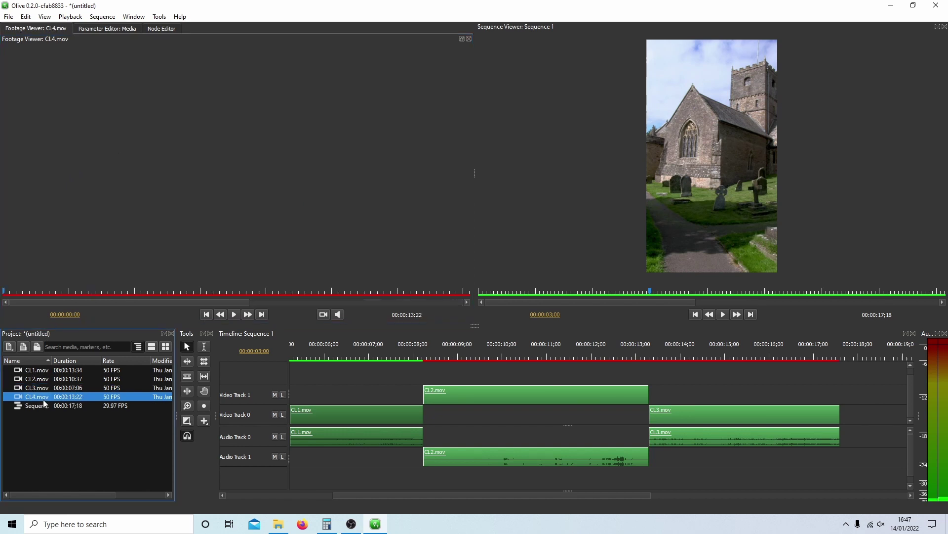
{"action": "left_click", "coordinate": [234, 315]}
{"action": "left_click", "coordinate": [234, 315]}
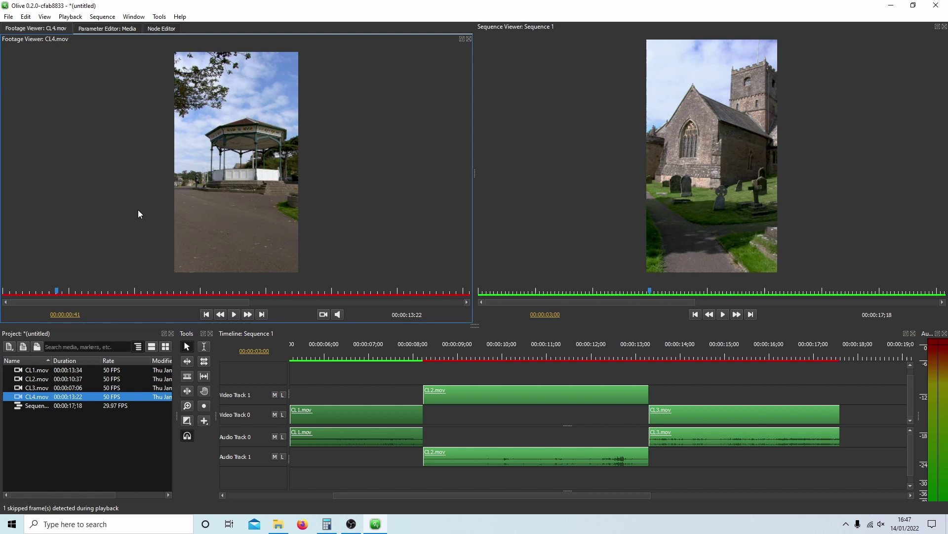
{"action": "key", "text": "i"}
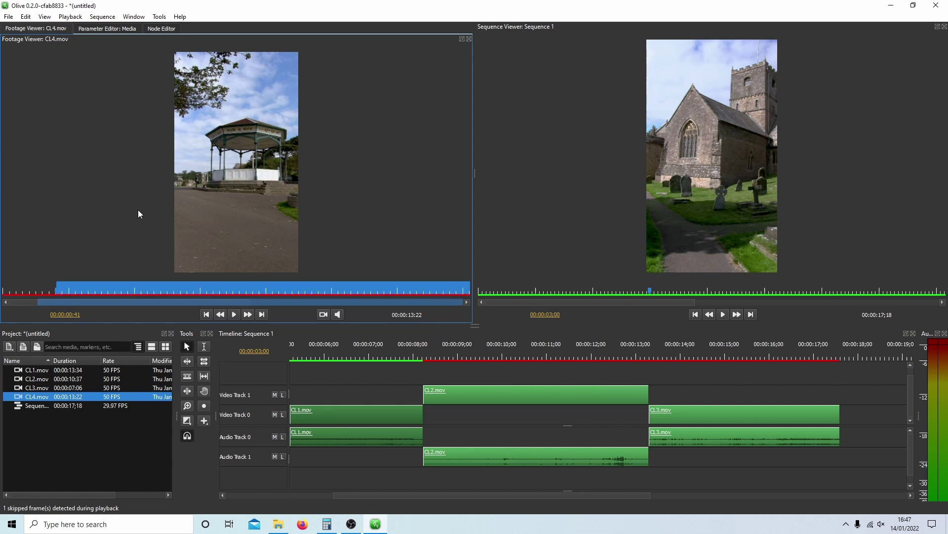
{"action": "left_click", "coordinate": [235, 315]}
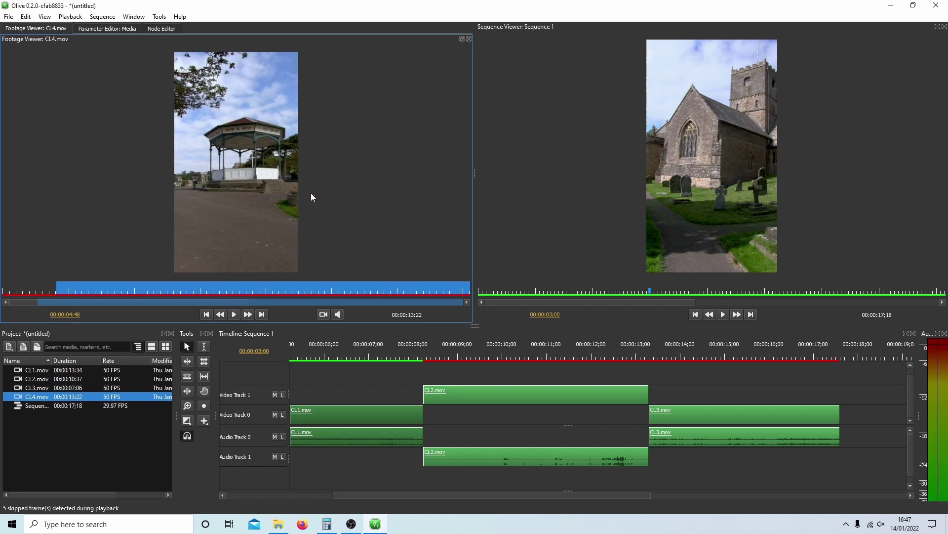
{"action": "key", "text": "o"}
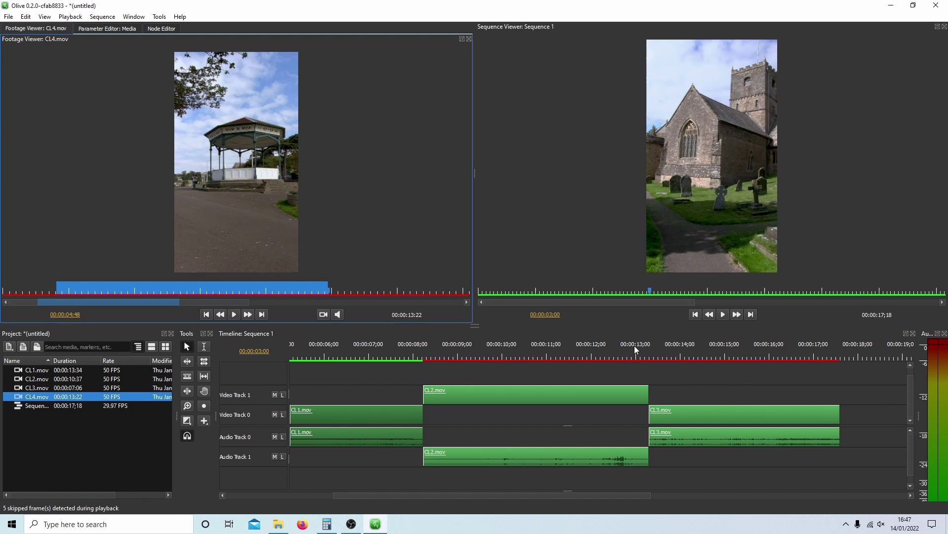
- Place the trimmed CL4.mov on Video Track 1 right after CL3.mov, then return to the start
{"action": "left_click_drag", "start_coordinate": [596, 494], "coordinate": [721, 494]}
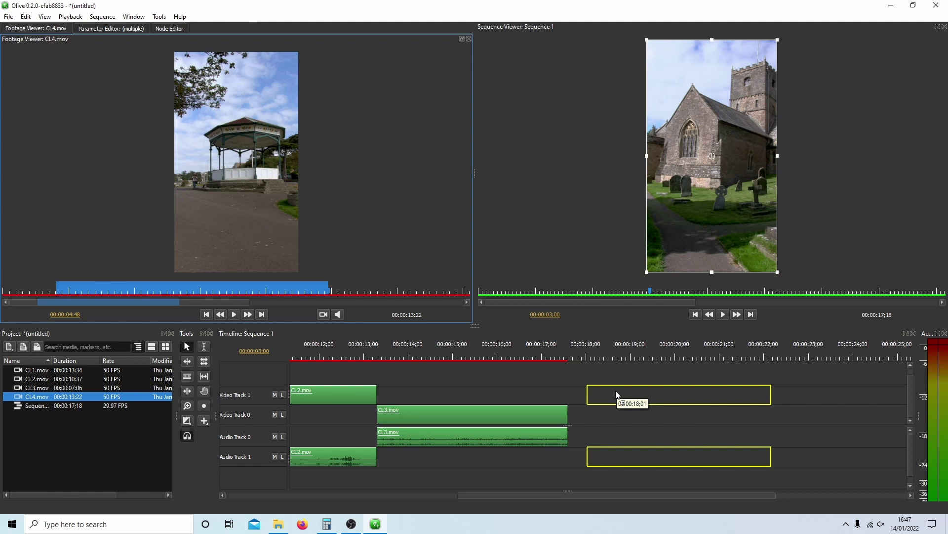
{"action": "left_click_drag", "start_coordinate": [739, 291], "coordinate": [598, 392]}
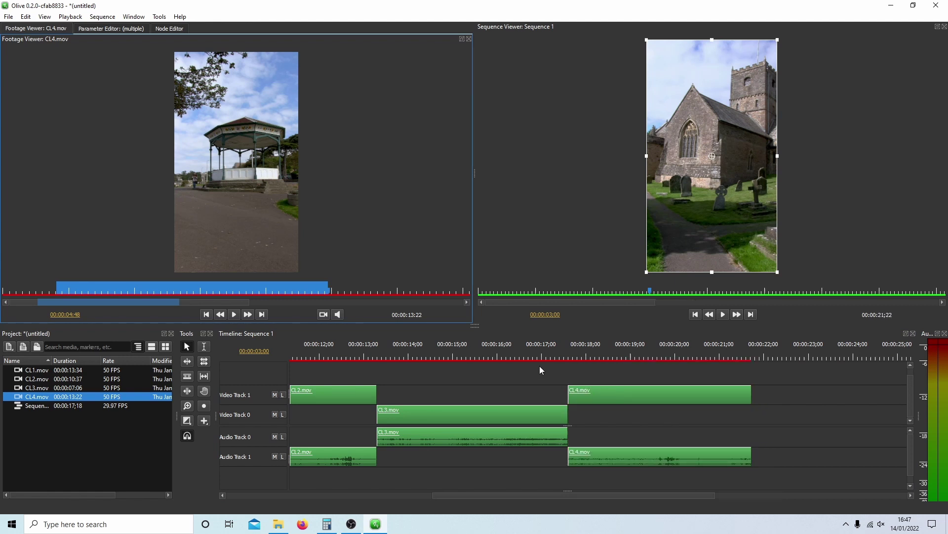
{"action": "left_click", "coordinate": [695, 315]}
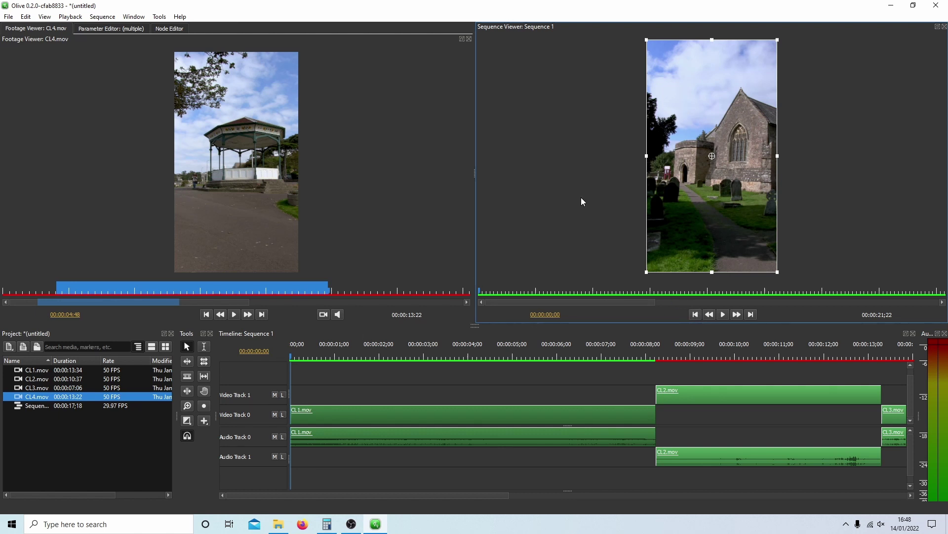
- Play Sequence 1 from the beginning through to its 21:22 end
{"action": "left_click", "coordinate": [725, 315]}
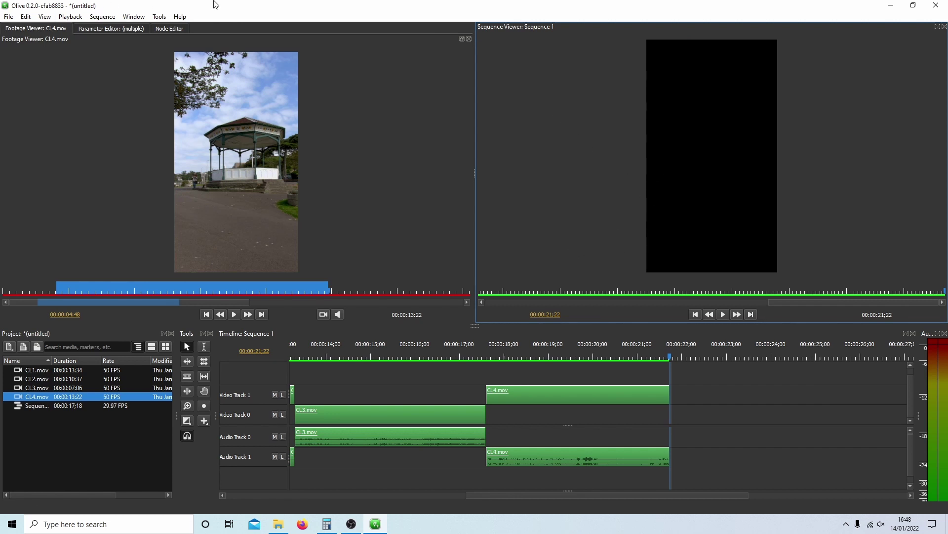
- Open the media export settings and browse to Videos > CLEVEDON as the output location
{"action": "left_click", "coordinate": [8, 17]}
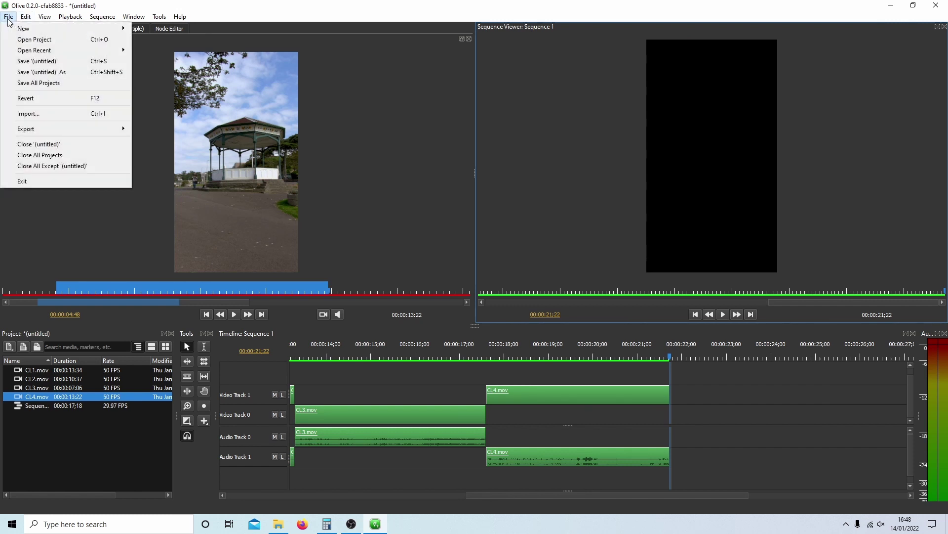
{"action": "mouse_move", "coordinate": [25, 129]}
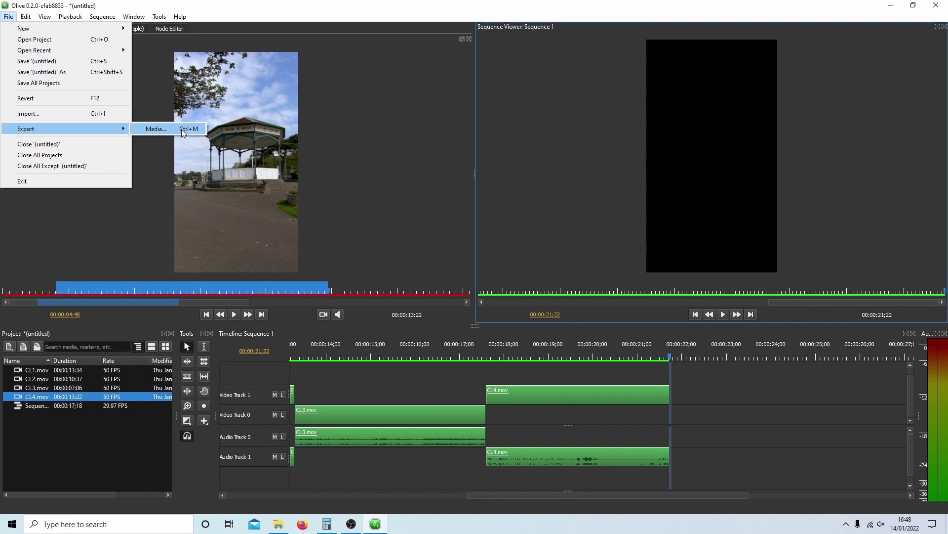
{"action": "left_click", "coordinate": [182, 129]}
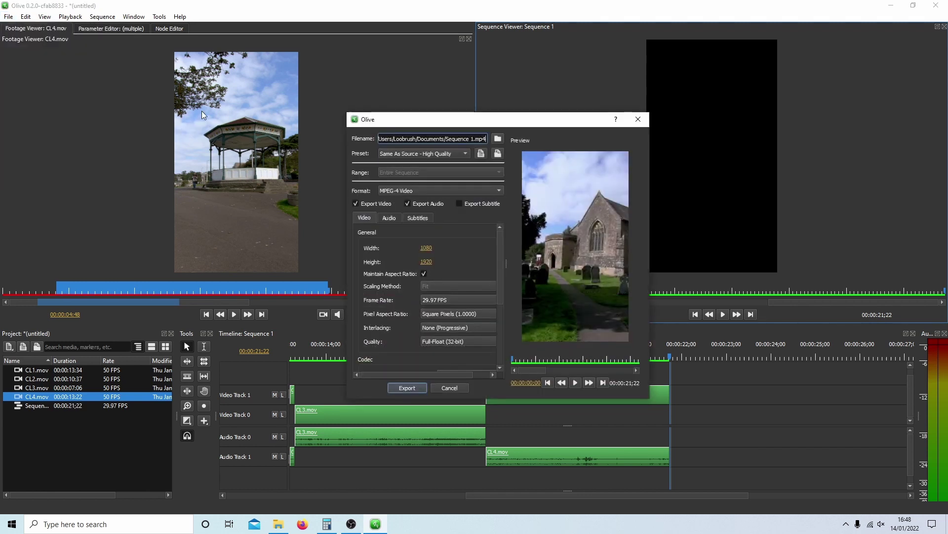
{"action": "left_click", "coordinate": [498, 139]}
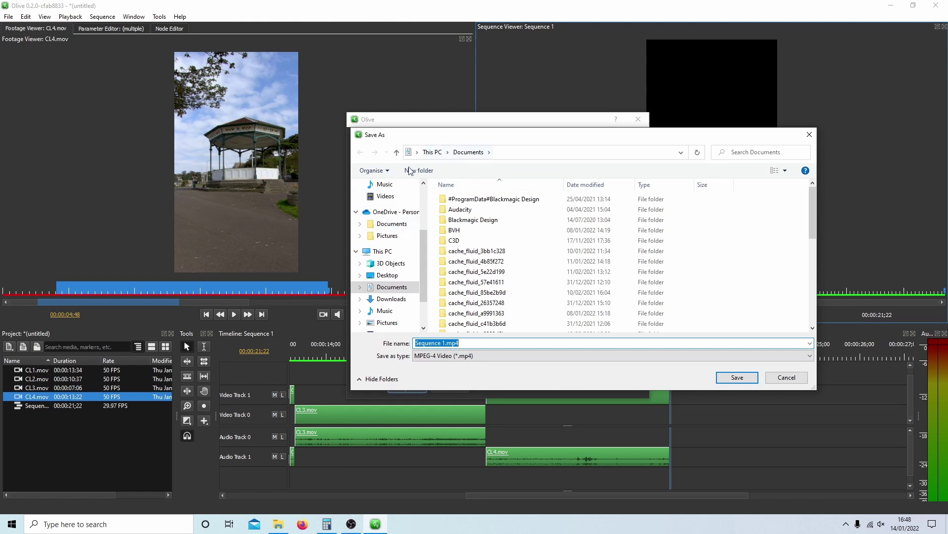
{"action": "scroll", "coordinate": [396, 252], "scroll_direction": "down", "scroll_amount": 2}
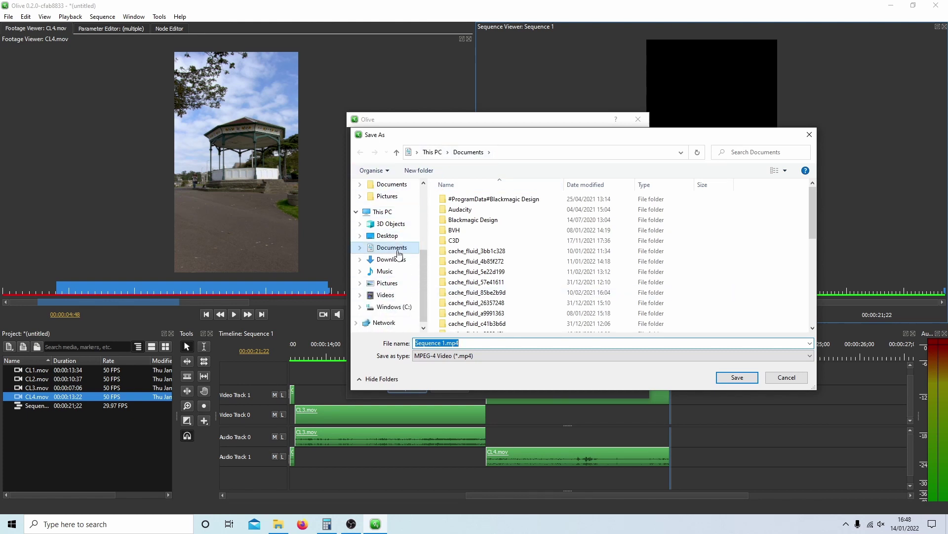
{"action": "left_click", "coordinate": [386, 295]}
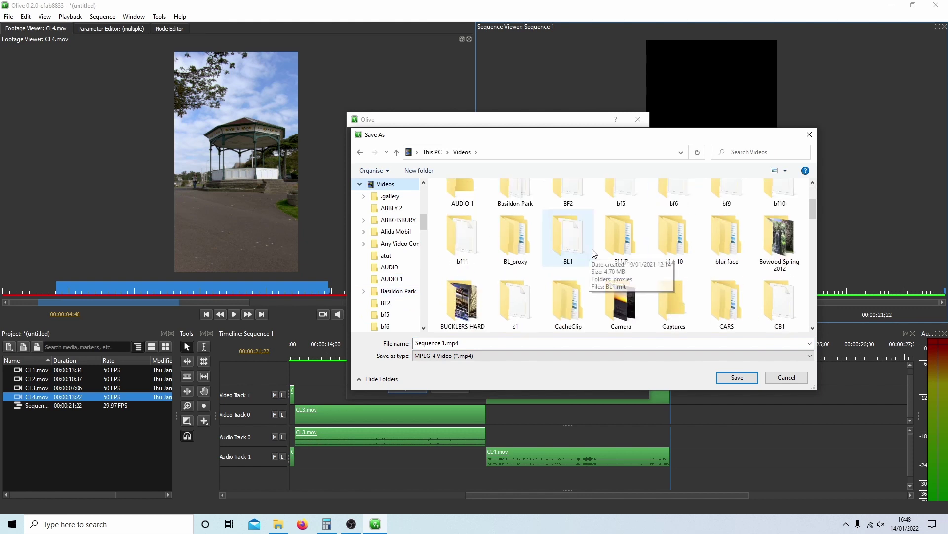
{"action": "scroll", "coordinate": [594, 253], "scroll_direction": "down", "scroll_amount": 2}
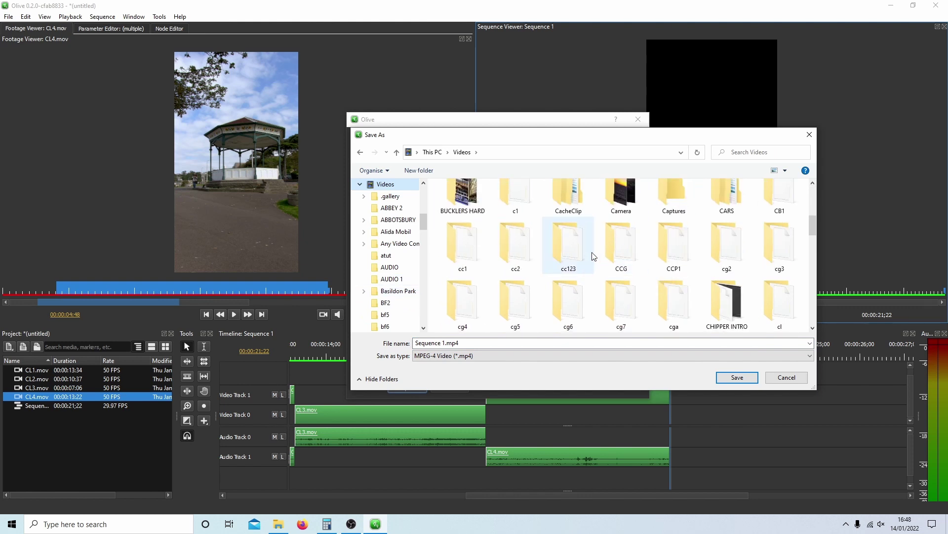
{"action": "scroll", "coordinate": [594, 256], "scroll_direction": "down", "scroll_amount": 1}
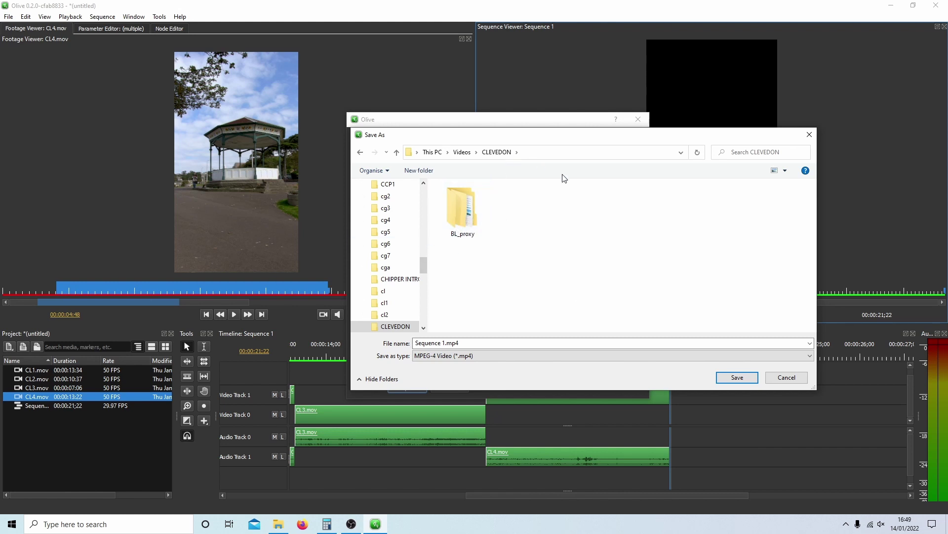
{"action": "left_click", "coordinate": [471, 344]}
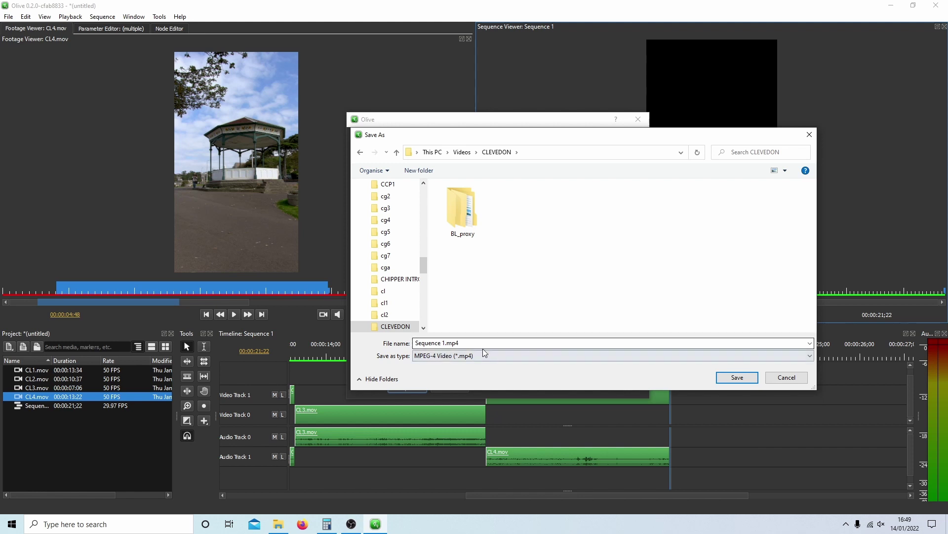
- Accept CLEVEDON as the destination and start renaming the export file to 'clevedon'
{"action": "left_click", "coordinate": [737, 377]}
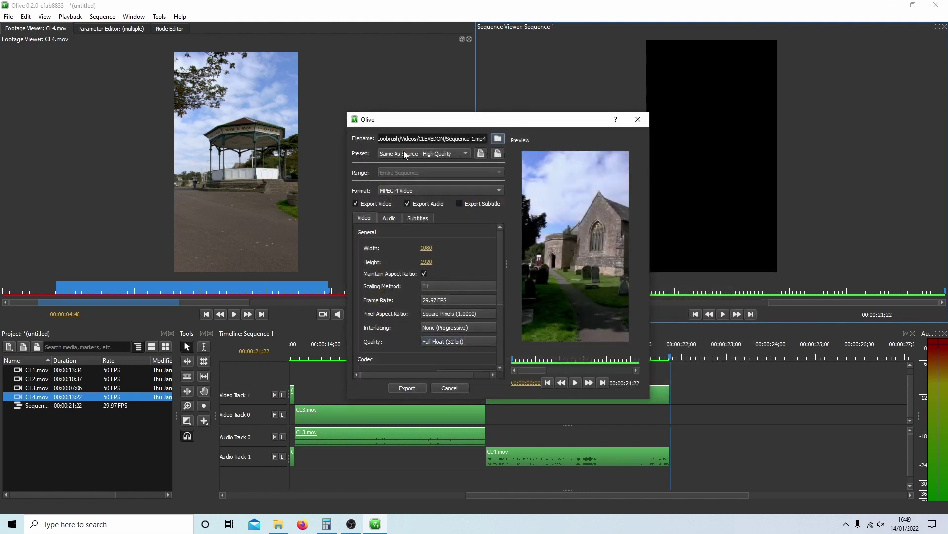
{"action": "left_click", "coordinate": [499, 140]}
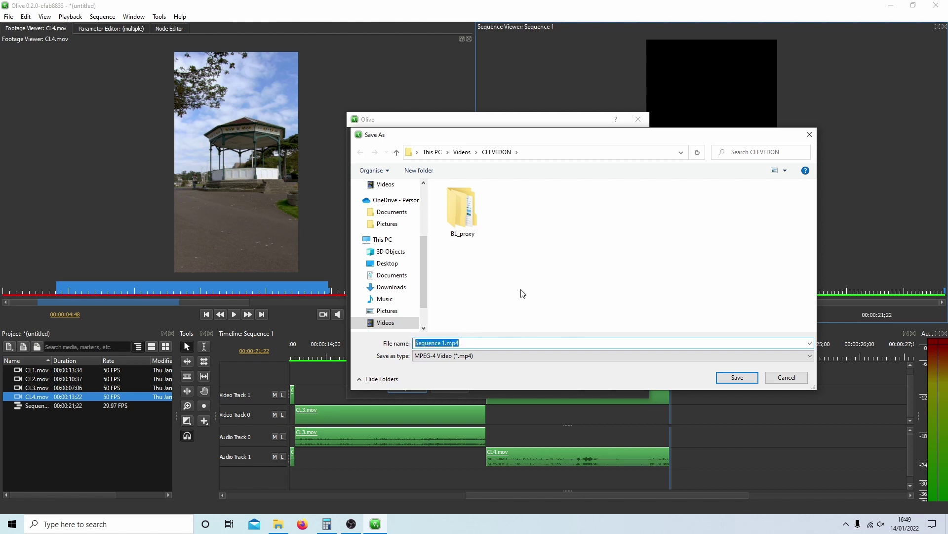
{"action": "type", "text": "c"}
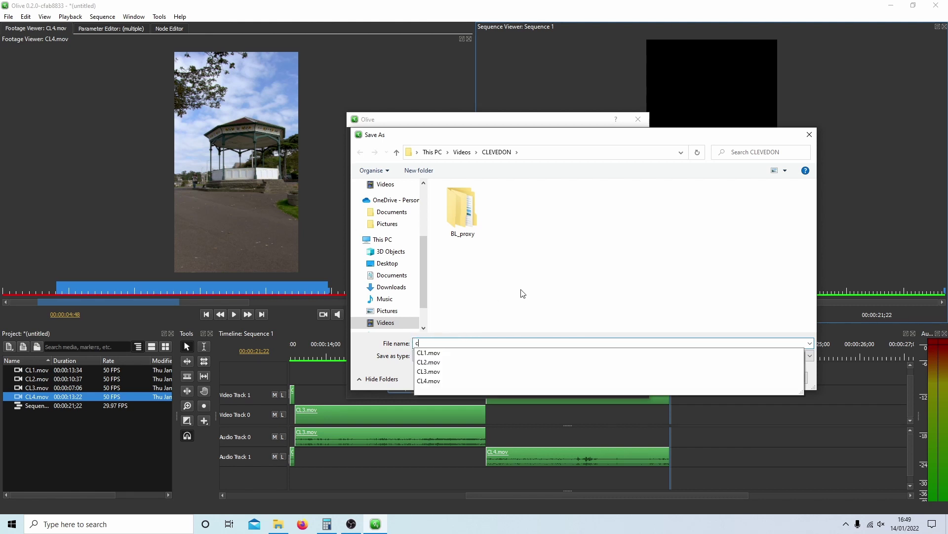
{"action": "type", "text": "le"}
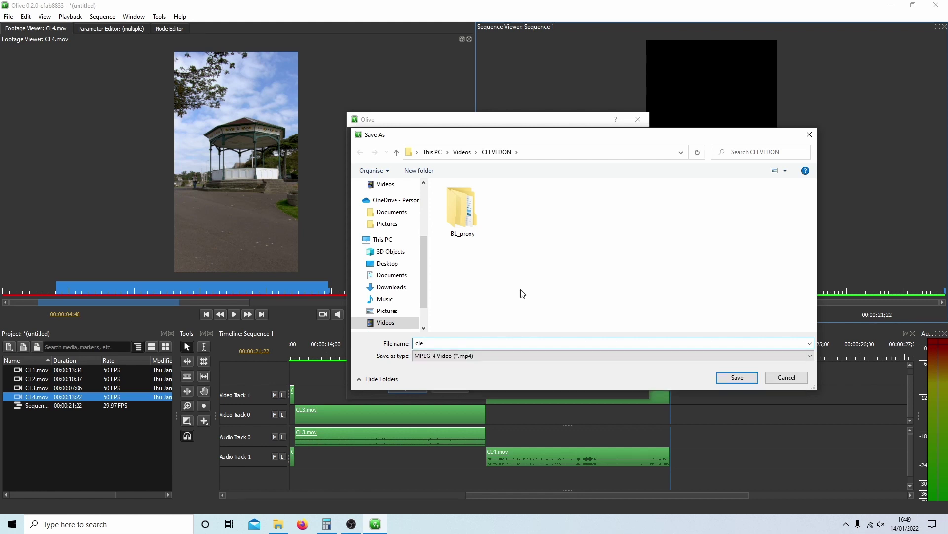
{"action": "type", "text": "vedon"}
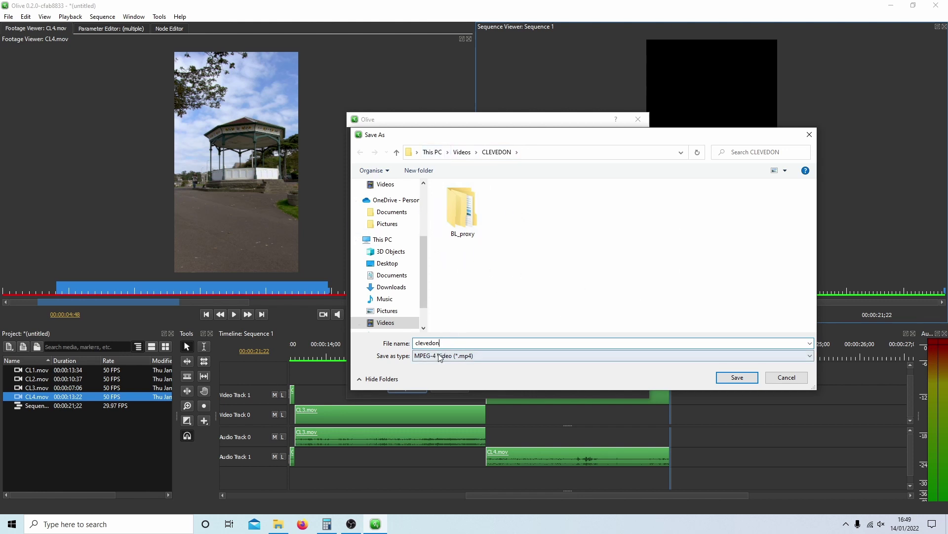
- Keep the High quality preset, set the format to QuickTime, and export clevedon.mov
{"action": "left_click", "coordinate": [745, 379]}
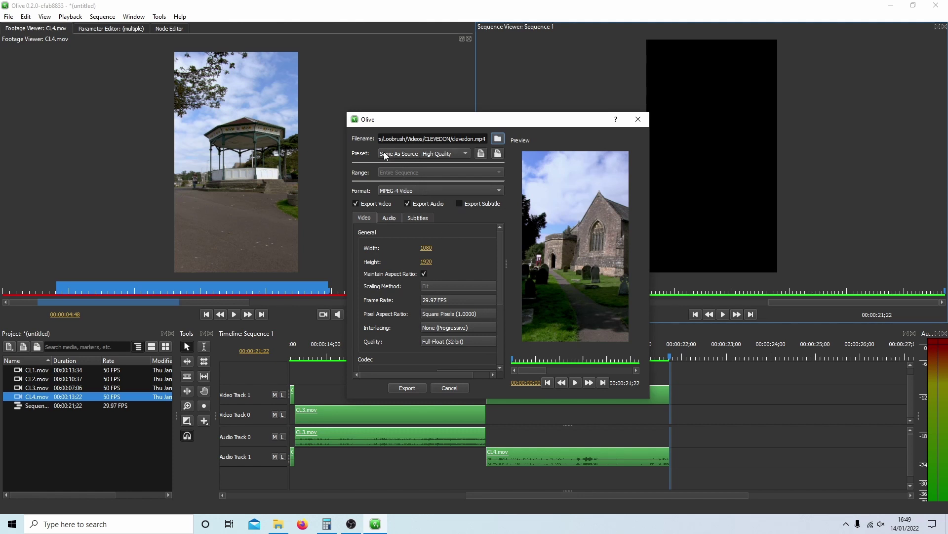
{"action": "left_click", "coordinate": [464, 154]}
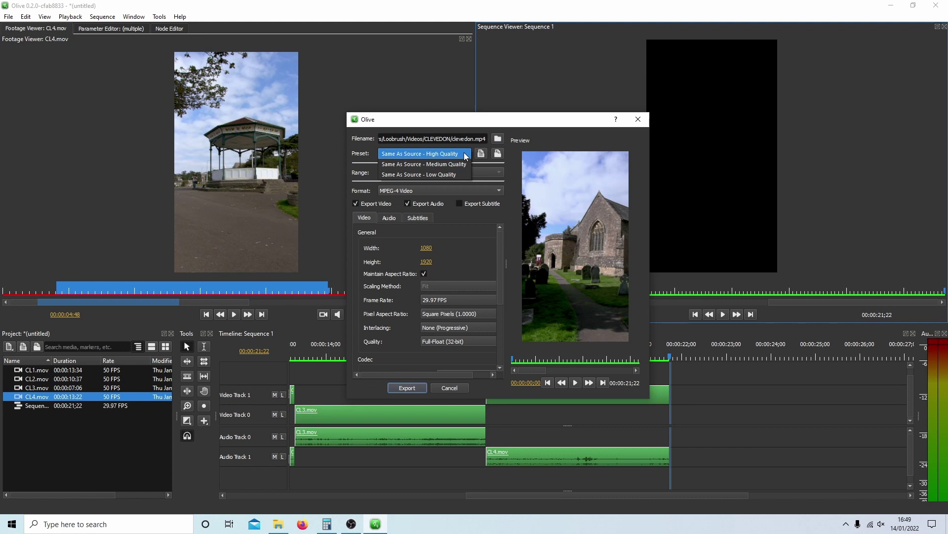
{"action": "left_click", "coordinate": [425, 154]}
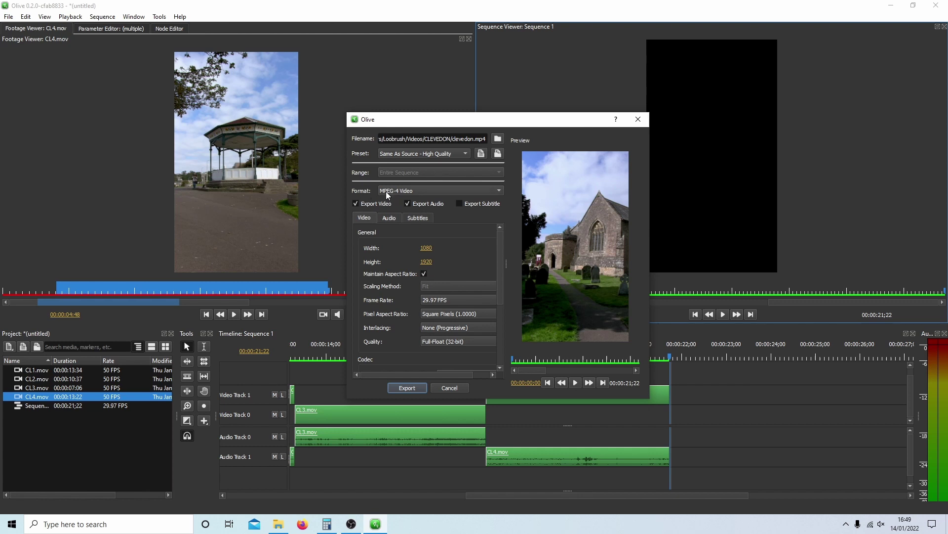
{"action": "left_click", "coordinate": [498, 191]}
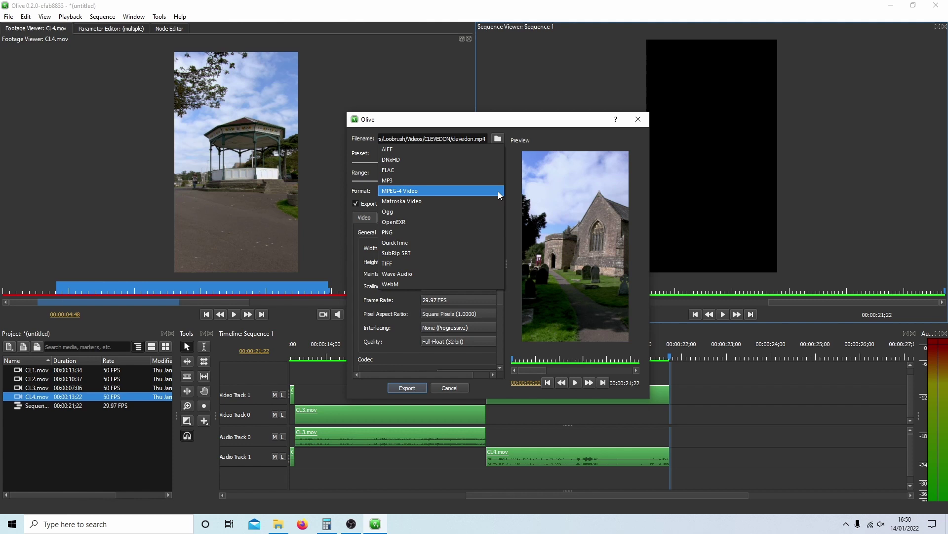
{"action": "left_click", "coordinate": [411, 244]}
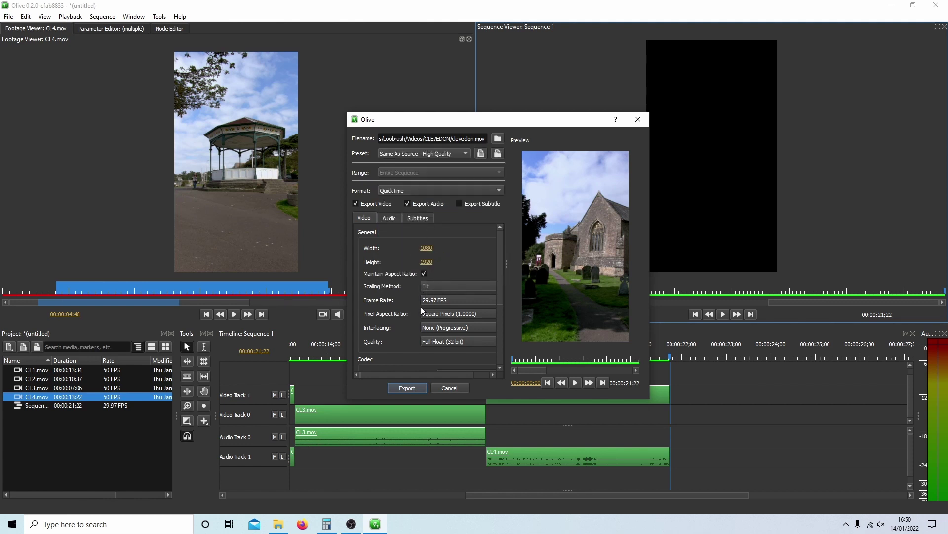
{"action": "left_click", "coordinate": [414, 390]}
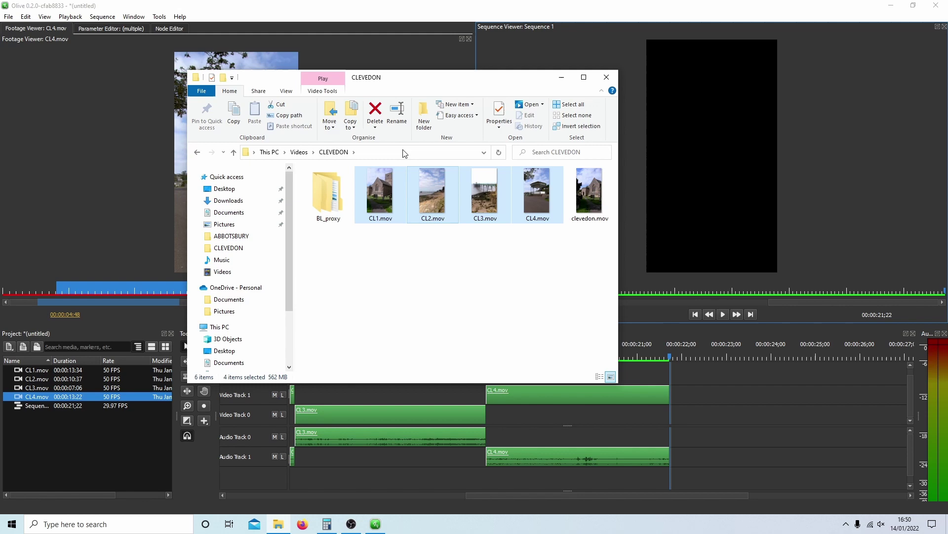
- Open clevedon.mov from the CLEVEDON folder to play it in a video player
{"action": "left_click", "coordinate": [585, 204]}
{"action": "double_click", "coordinate": [584, 201]}
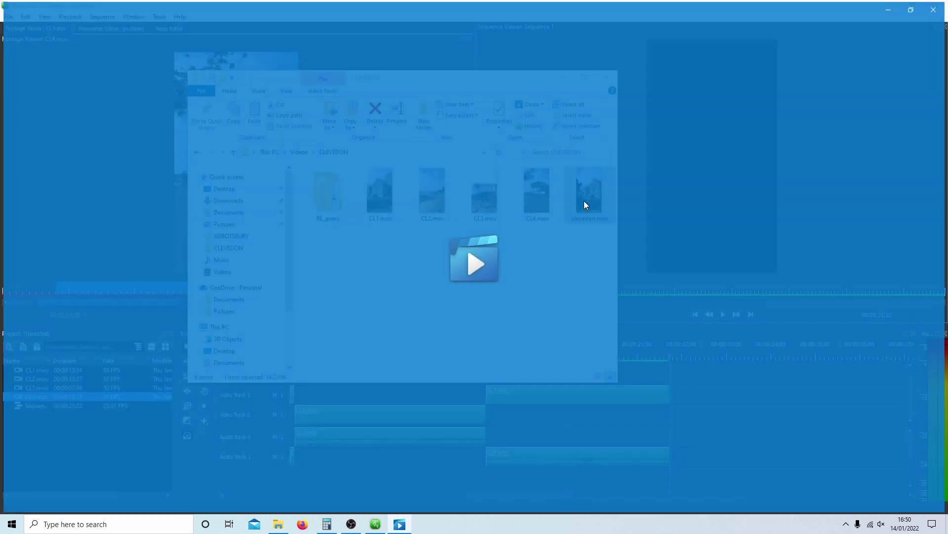